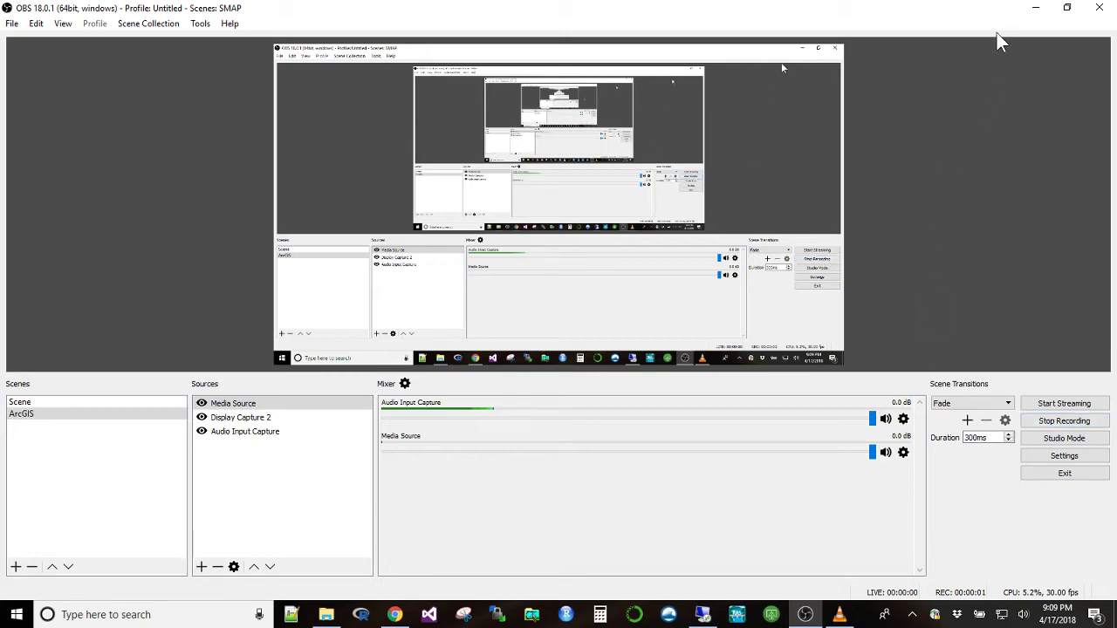
# - Move the screen recorder out of view and switch to the remote HEC-RAS session
pyautogui.click(1035, 7)
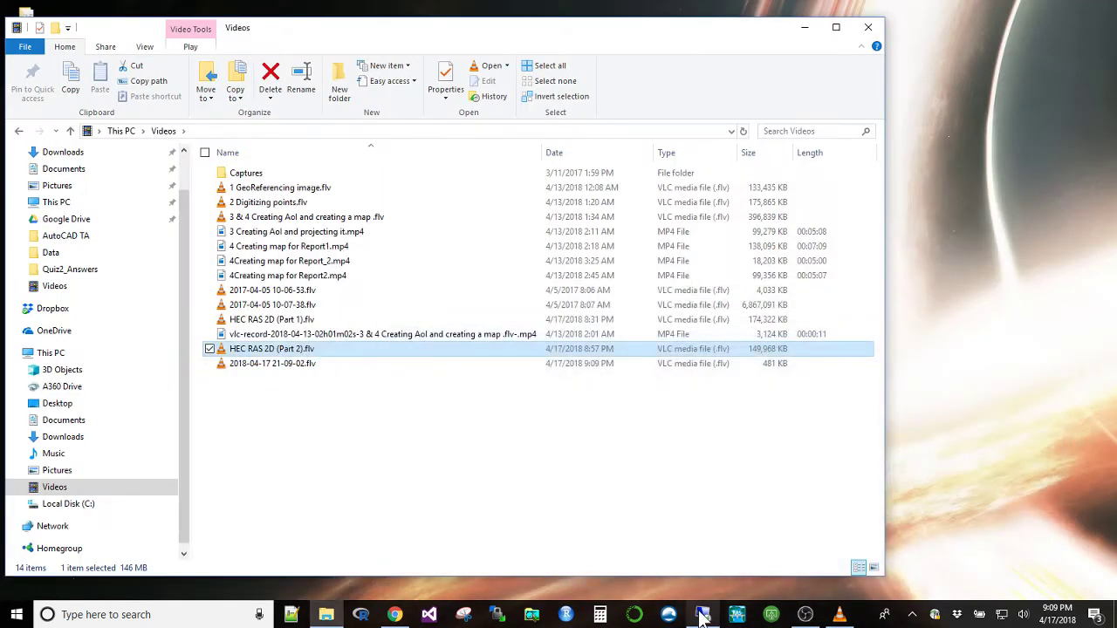
pyautogui.click(702, 614)
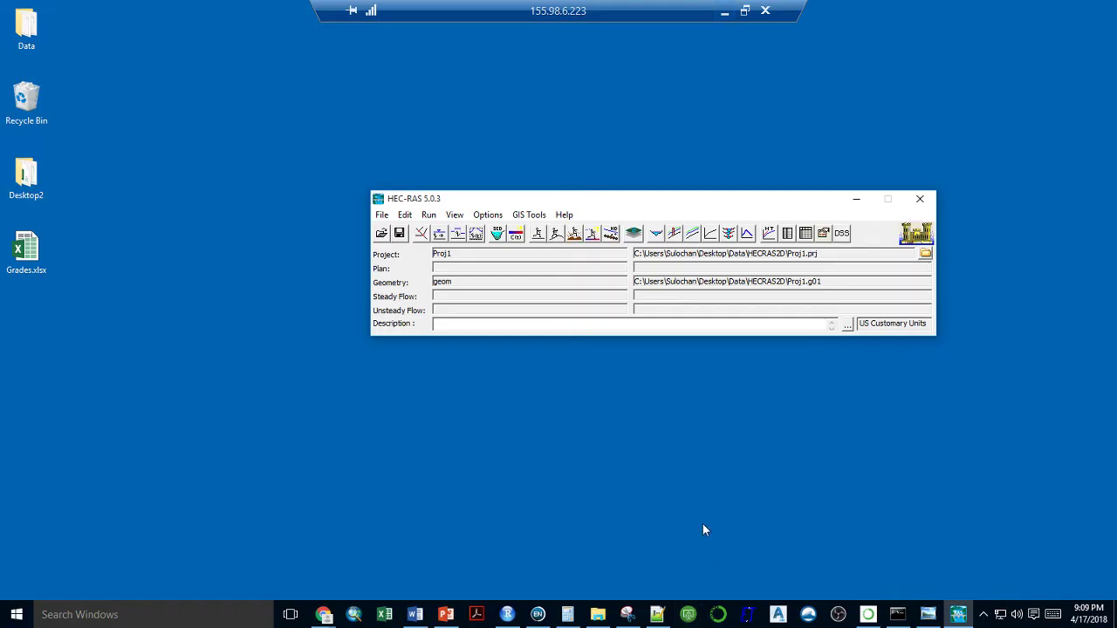
# - Assign a Flow Hydrograph to the UpstreamBC boundary, move its table aside and minimize the flow data window
pyautogui.click(476, 236)
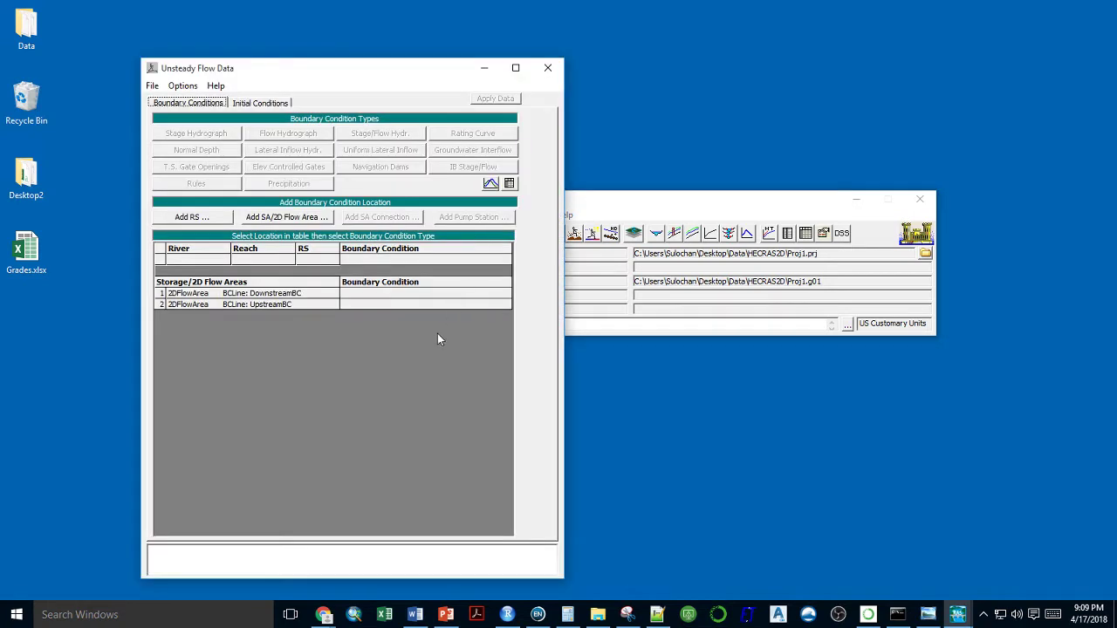
pyautogui.click(353, 302)
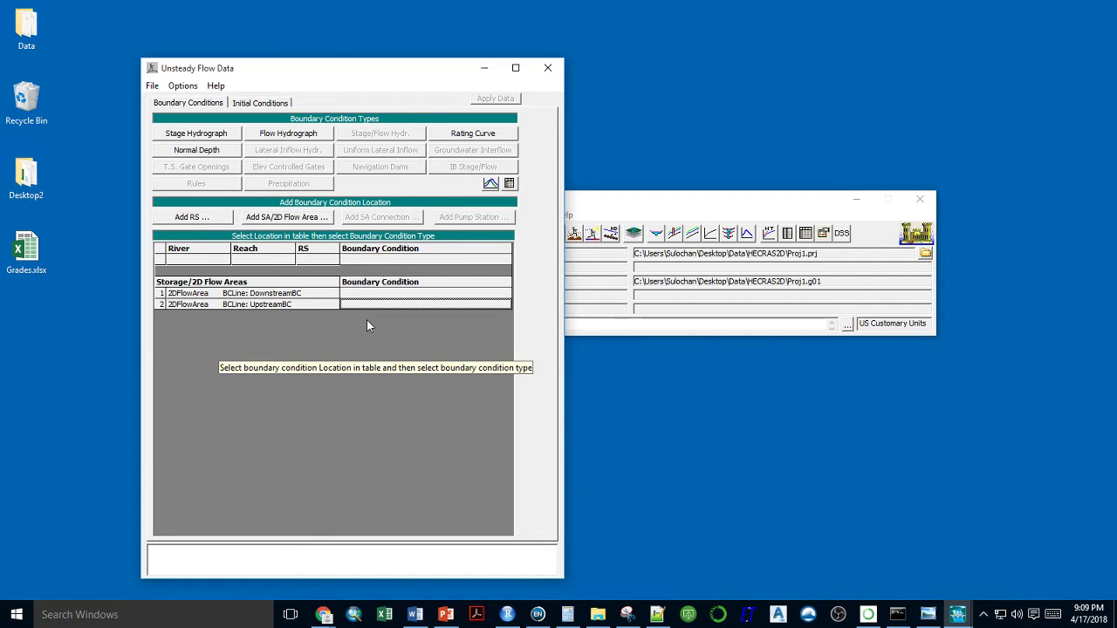
pyautogui.click(385, 295)
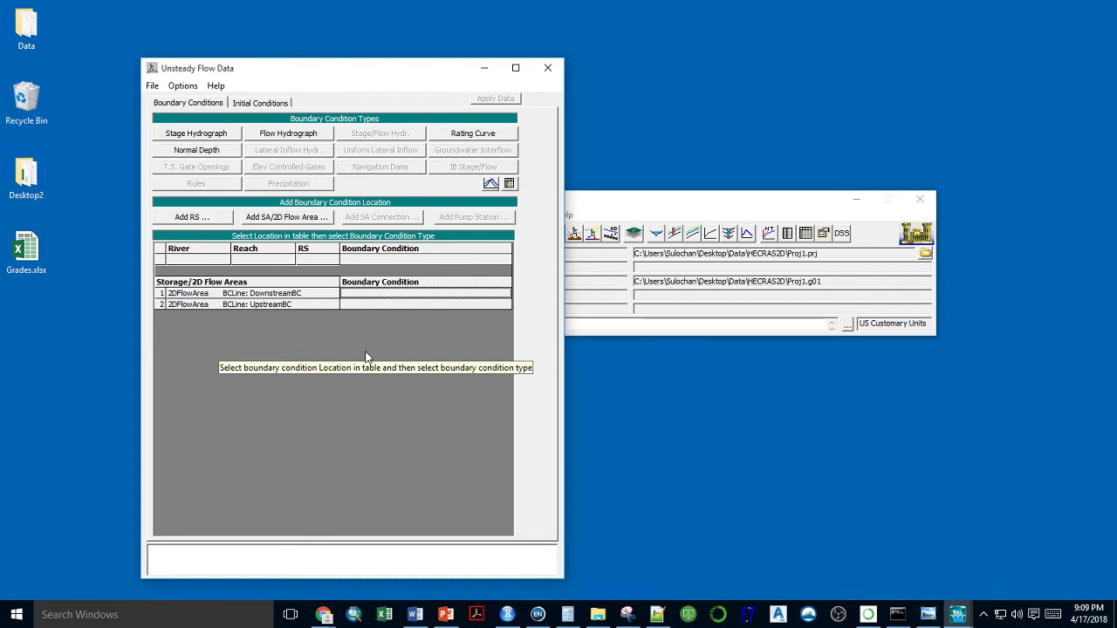
pyautogui.click(381, 305)
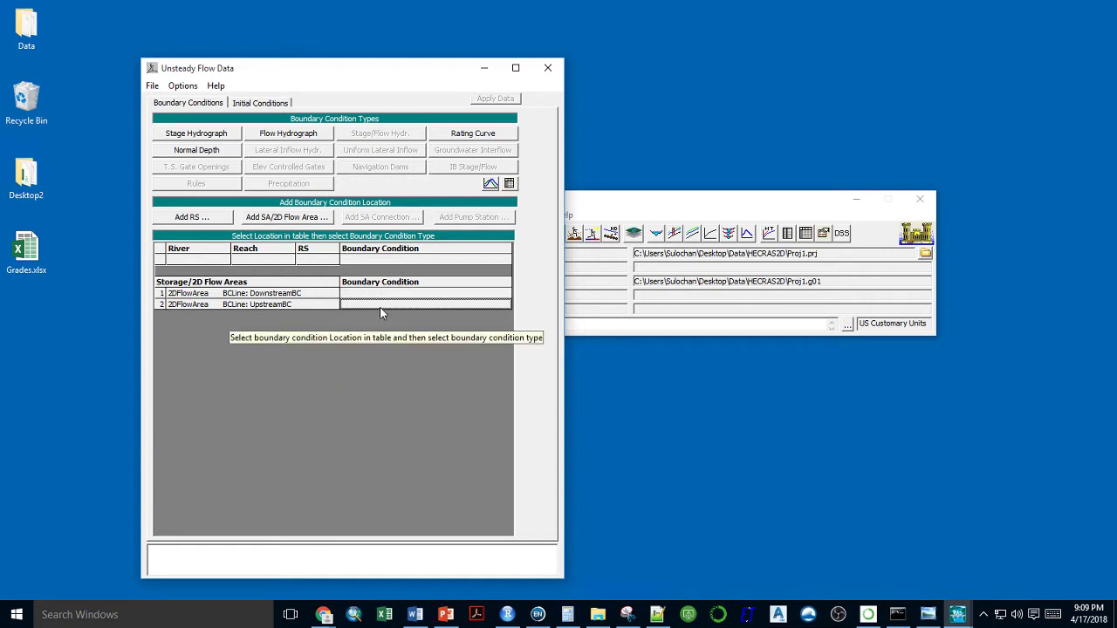
pyautogui.click(292, 135)
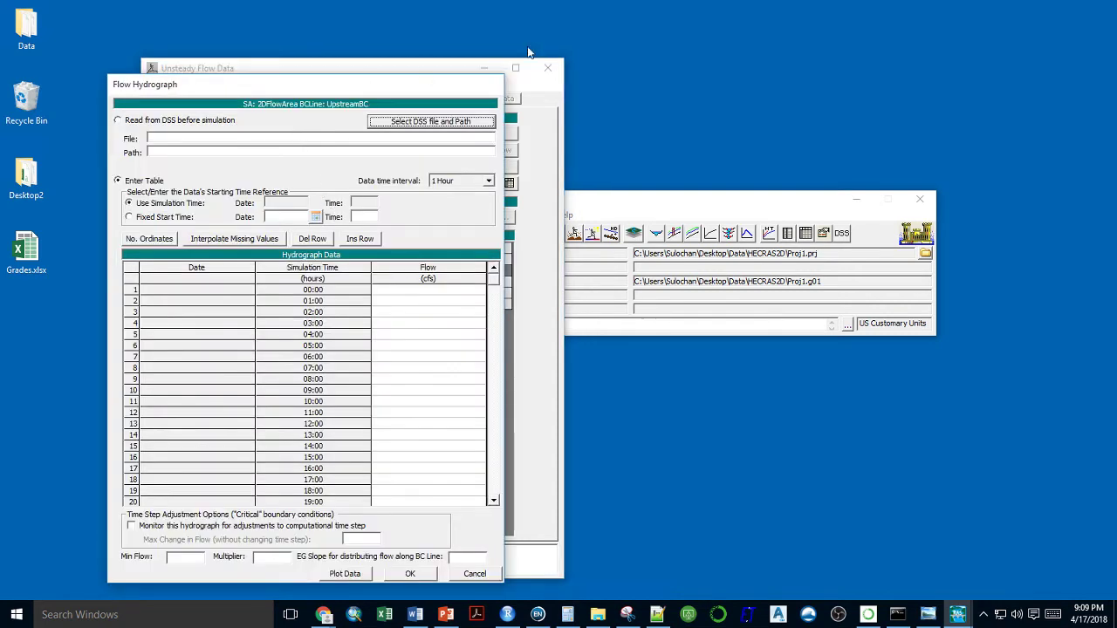
pyautogui.moveTo(174, 83); pyautogui.dragTo(540, 34)
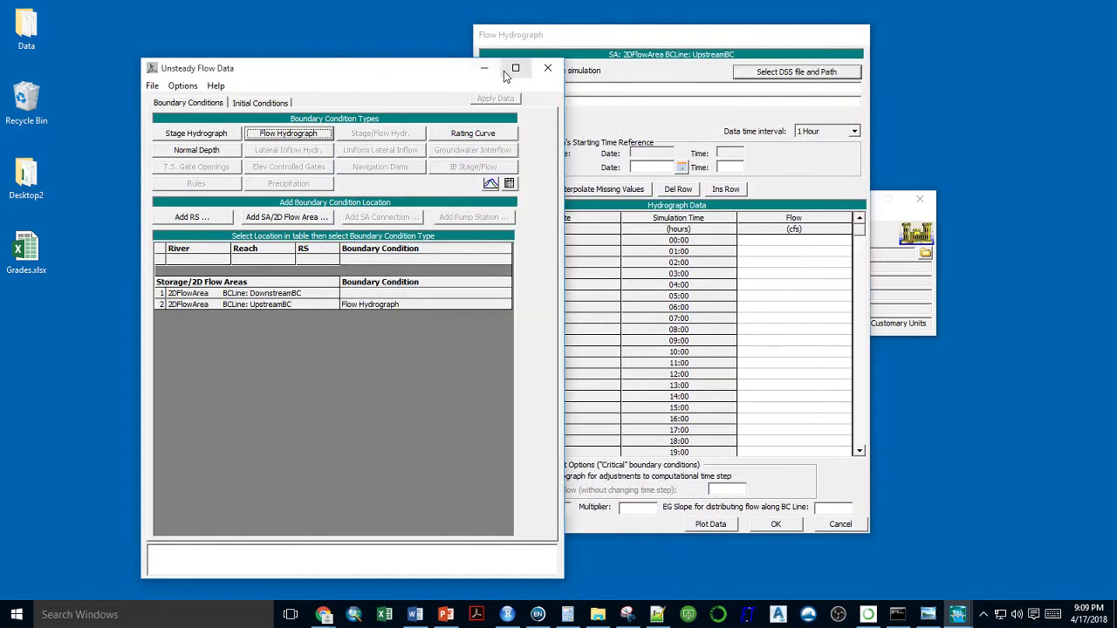
pyautogui.click(483, 67)
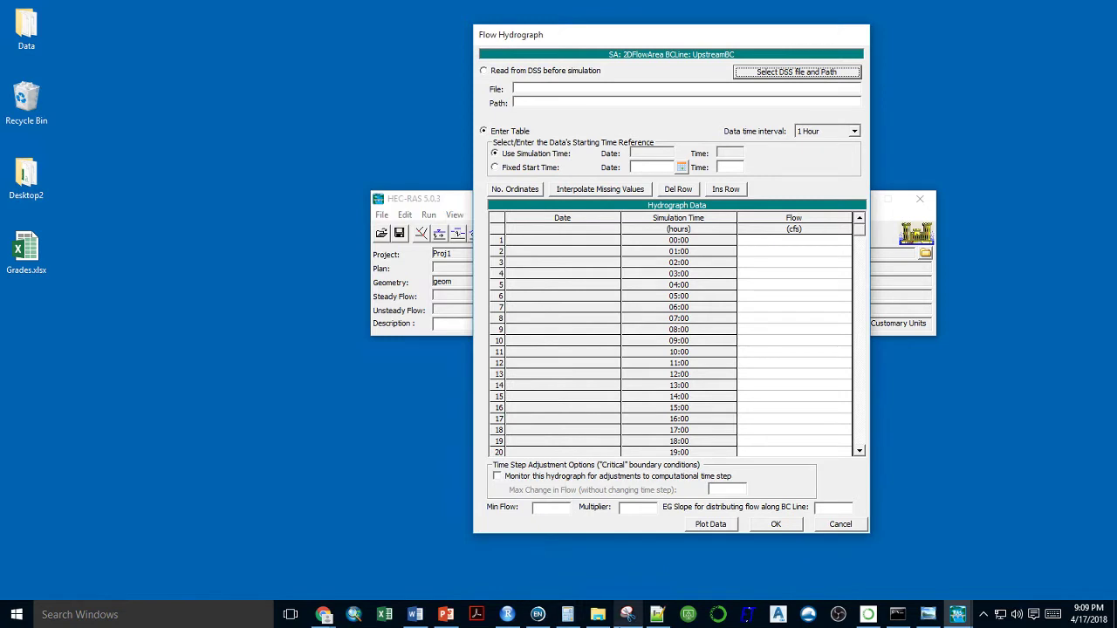
# - Open Flow.xlsx from the Data folder and snap Excel to the left half beside the hydrograph table
pyautogui.click(602, 615)
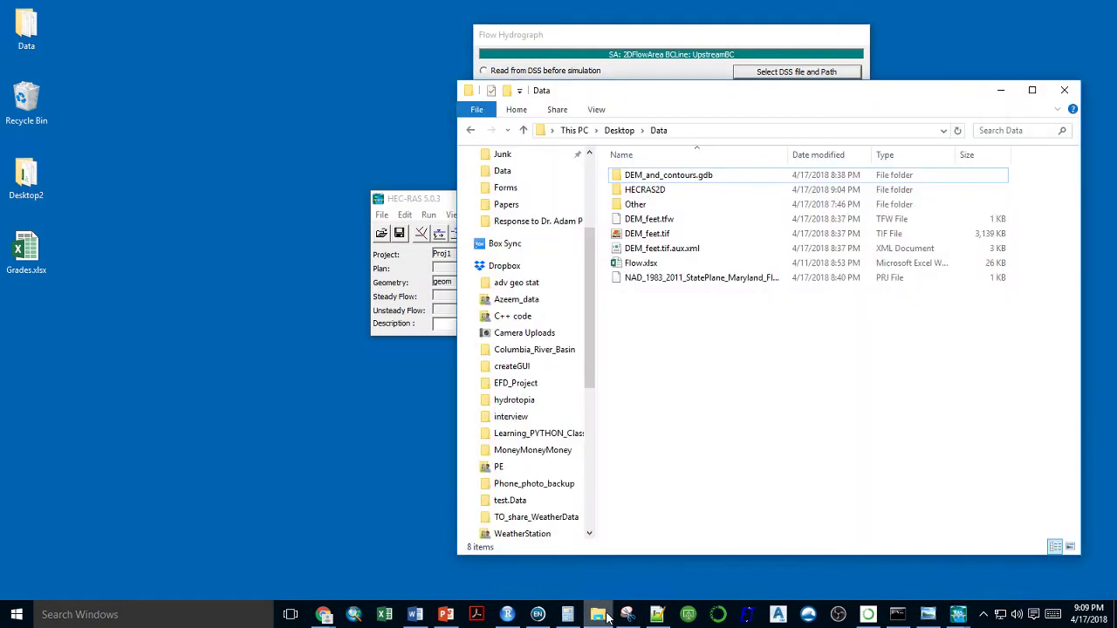
pyautogui.doubleClick(706, 261)
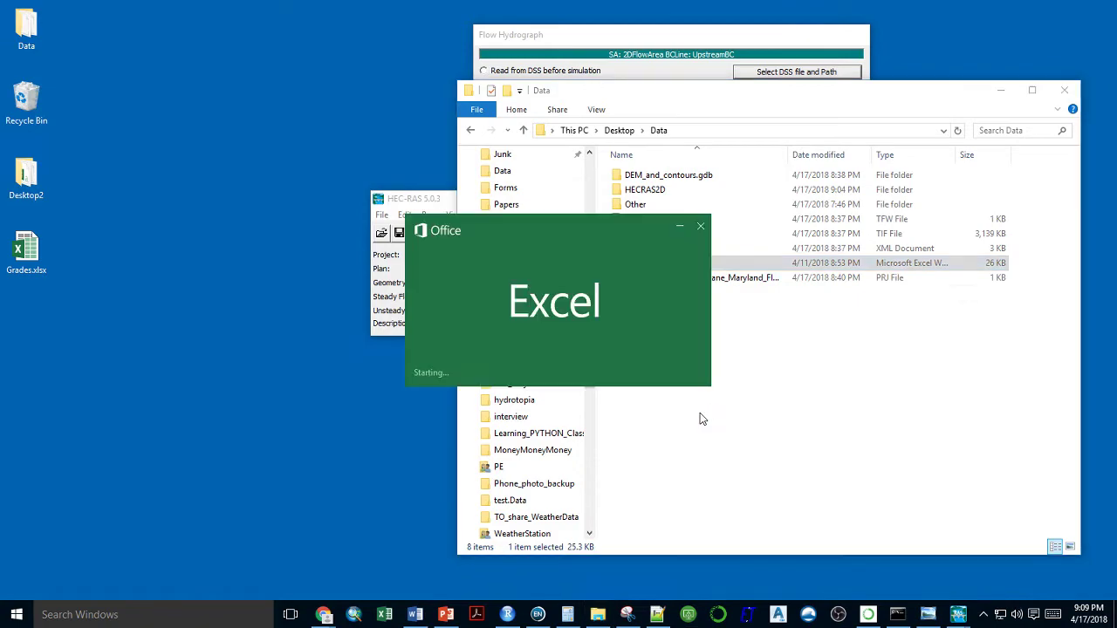
pyautogui.scroll(-4, 624, 436)
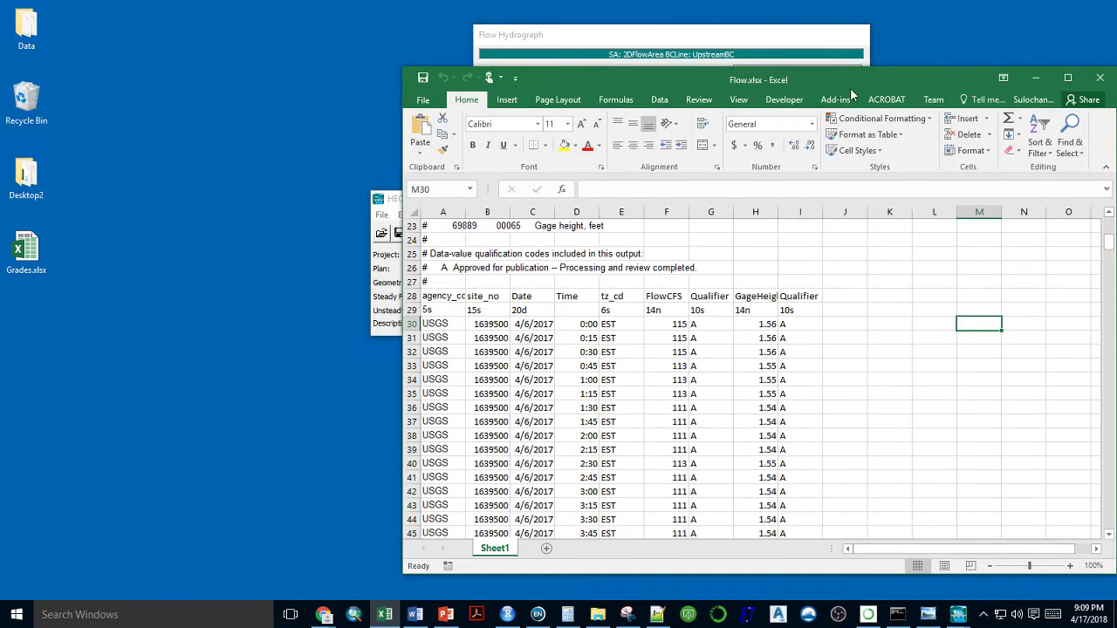
pyautogui.moveTo(884, 78); pyautogui.dragTo(1, 124)
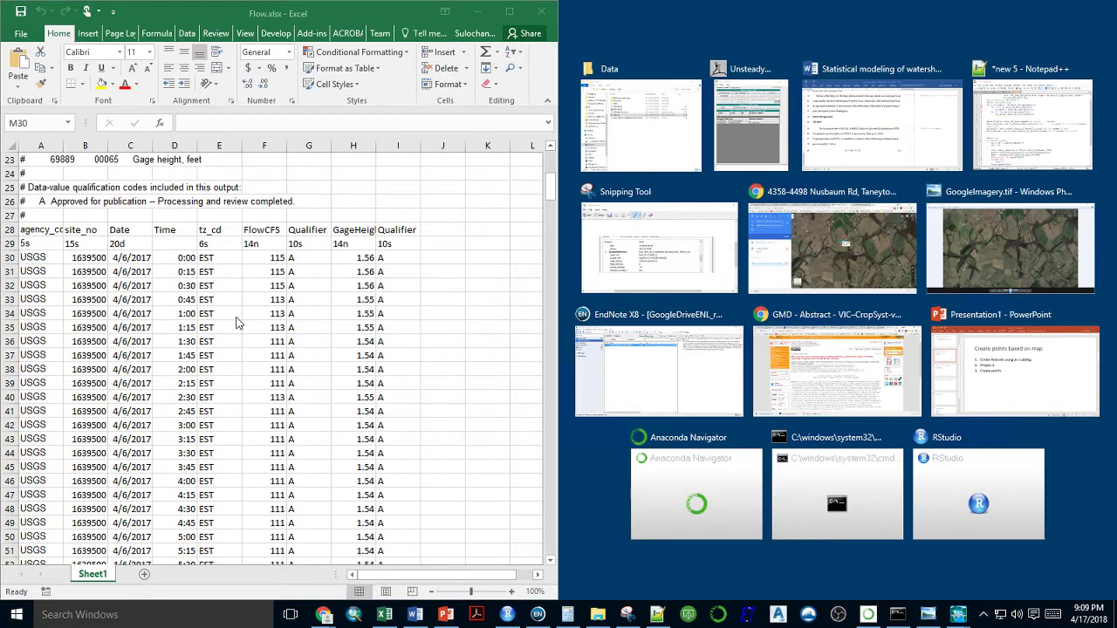
pyautogui.click(559, 488)
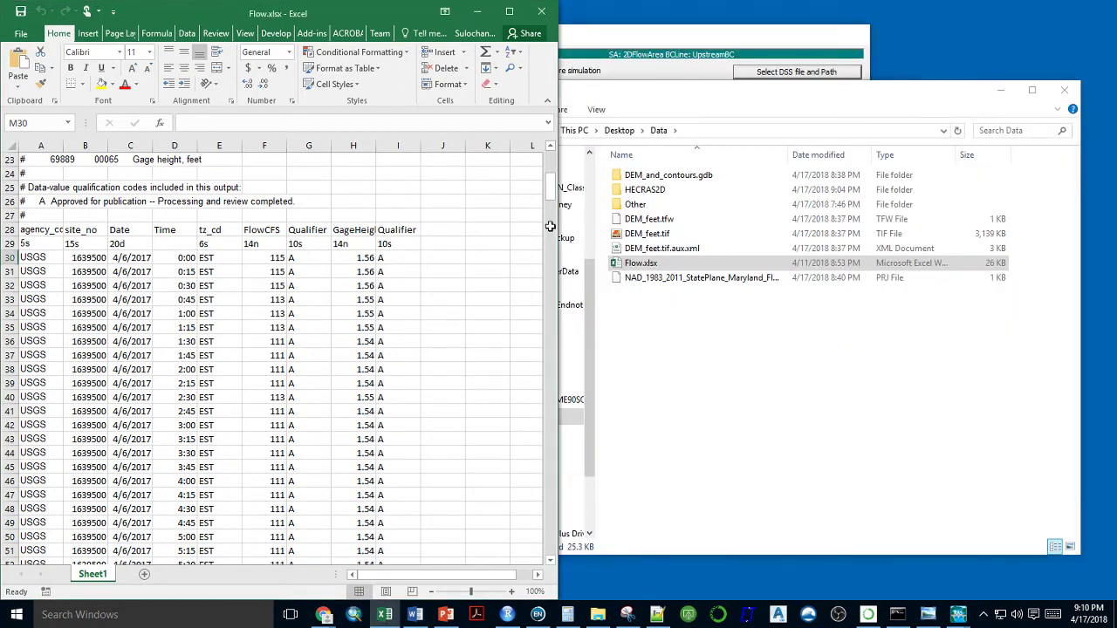
pyautogui.click(982, 96)
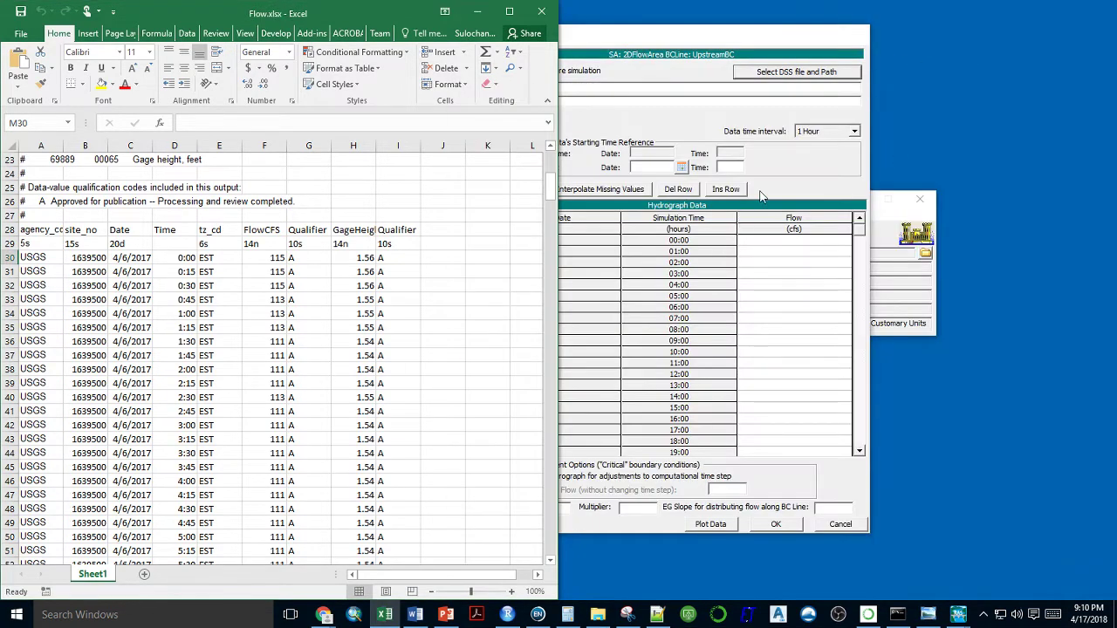
# - Give the hydrograph a fixed start time of 06APR2017 at 00:00
pyautogui.moveTo(742, 39); pyautogui.dragTo(945, 25)
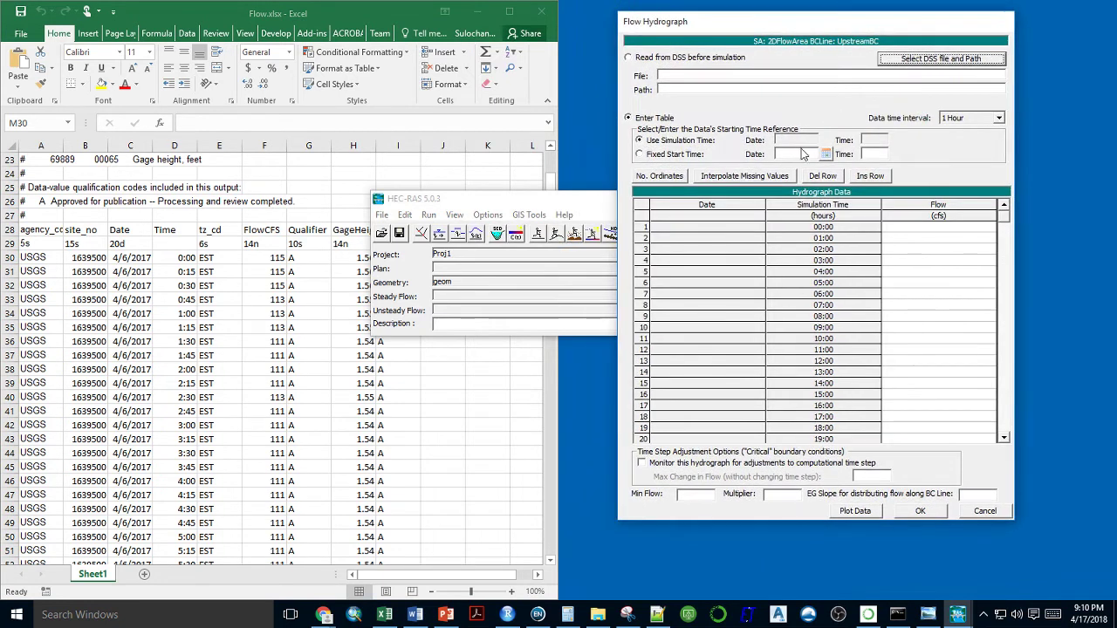
pyautogui.click(653, 155)
pyautogui.click(795, 154)
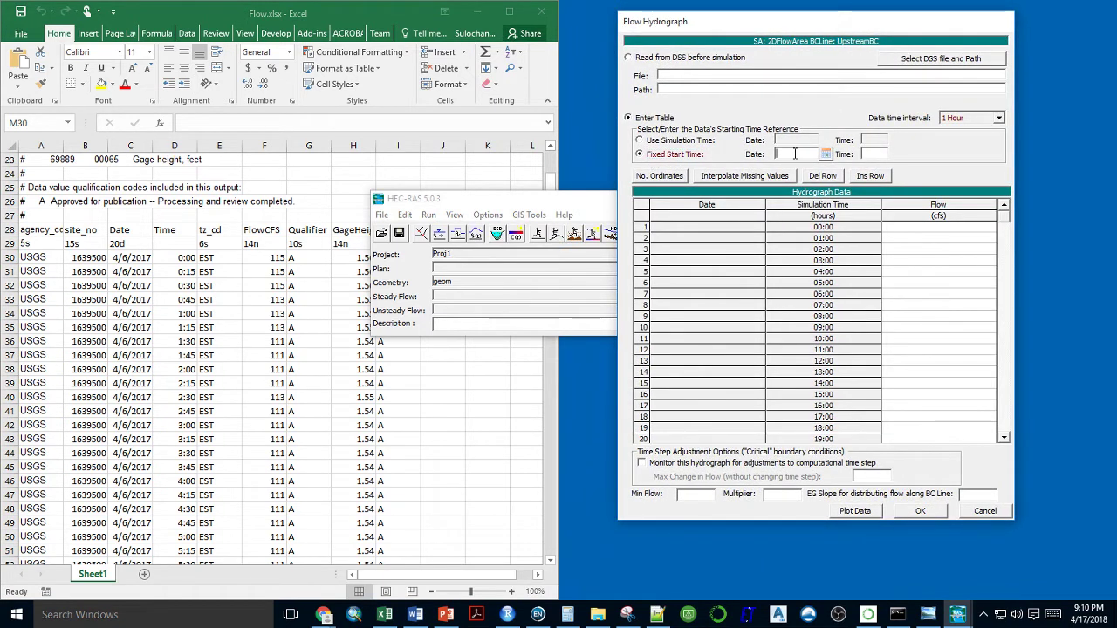
pyautogui.write('06APR2')
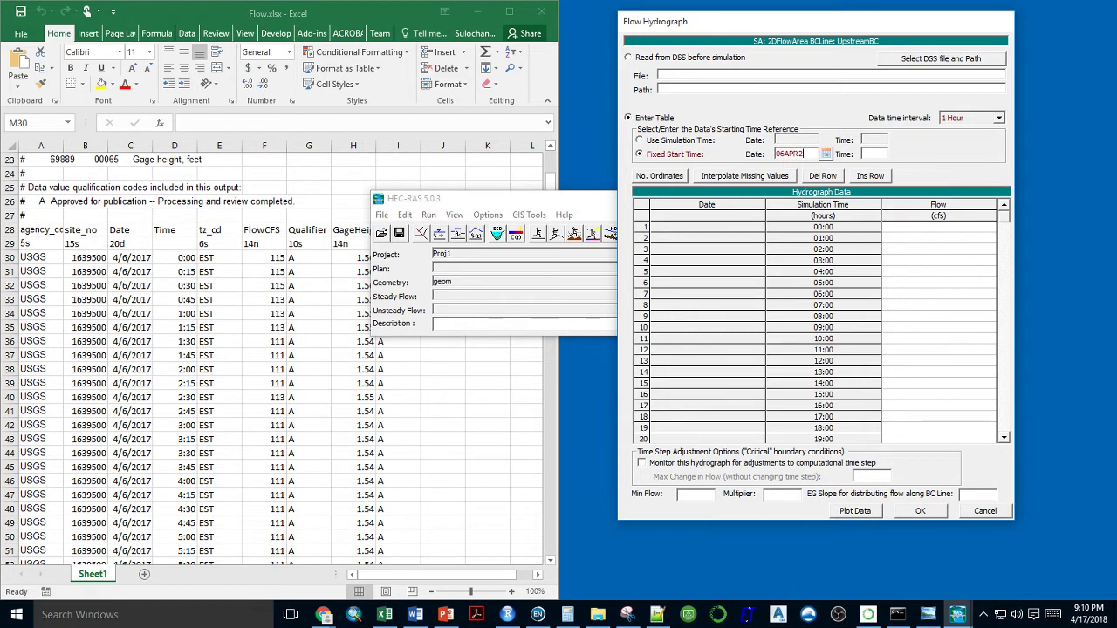
pyautogui.write('017')
pyautogui.press('Tab')
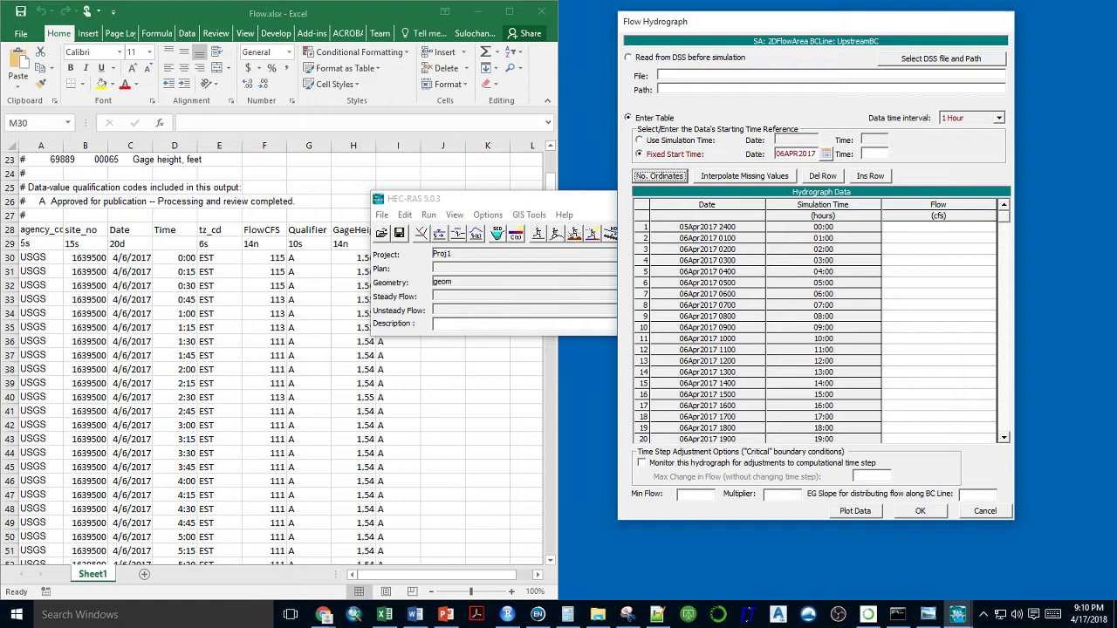
pyautogui.click(874, 151)
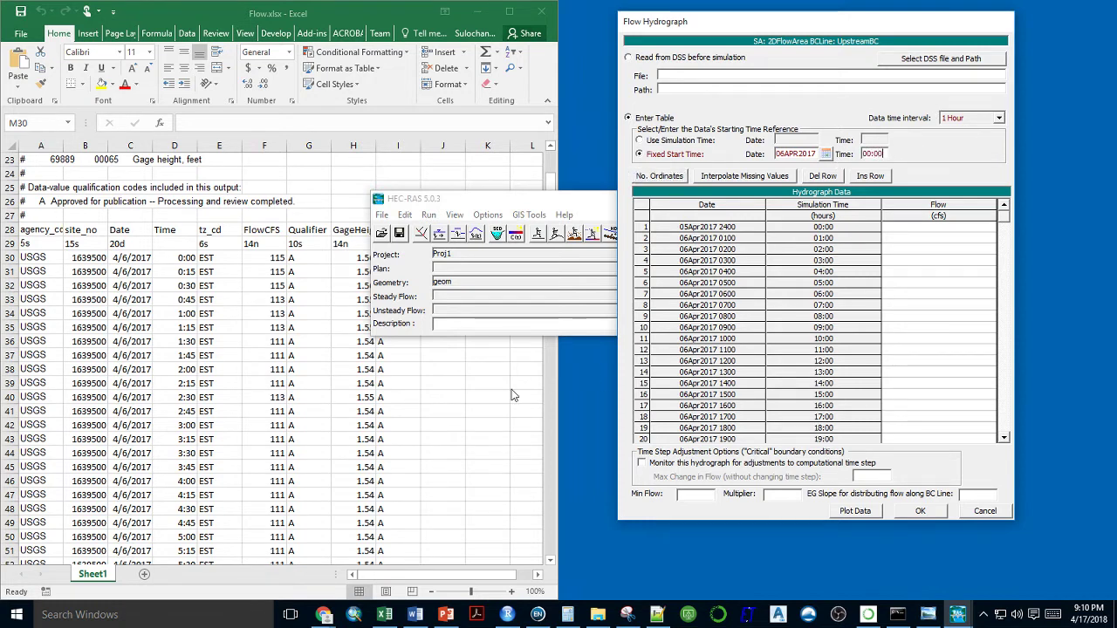
# - Copy the FlowCFS values F30:F412 from Excel and paste them into the Flow column
pyautogui.hotkey('alt', 'Tab')
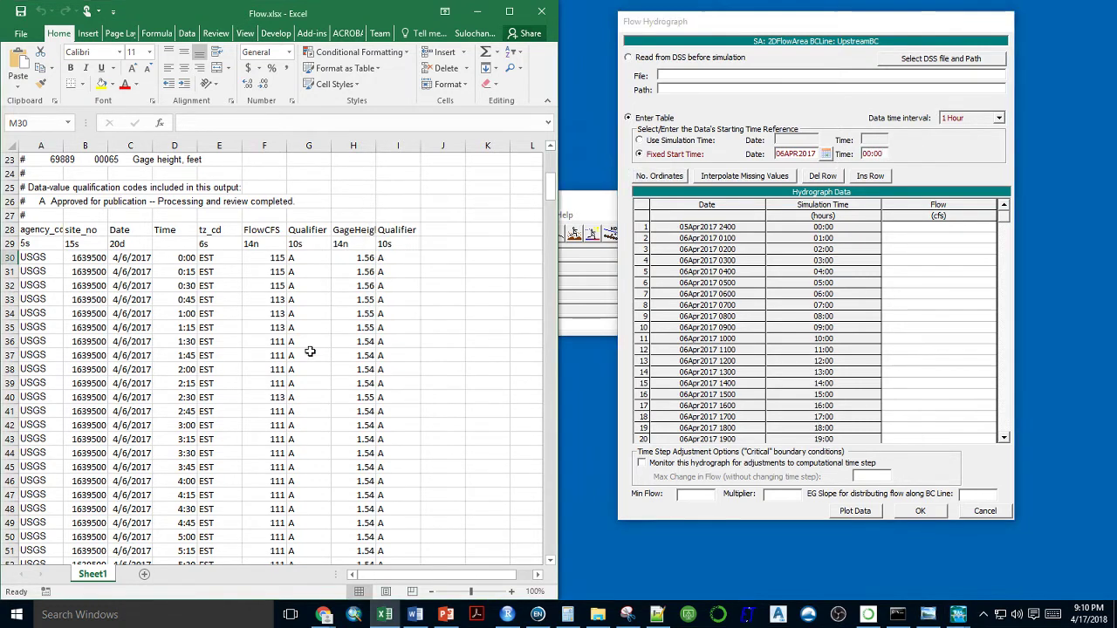
pyautogui.click(249, 257)
pyautogui.hotkey('ctrl', 'shift', 'Down')
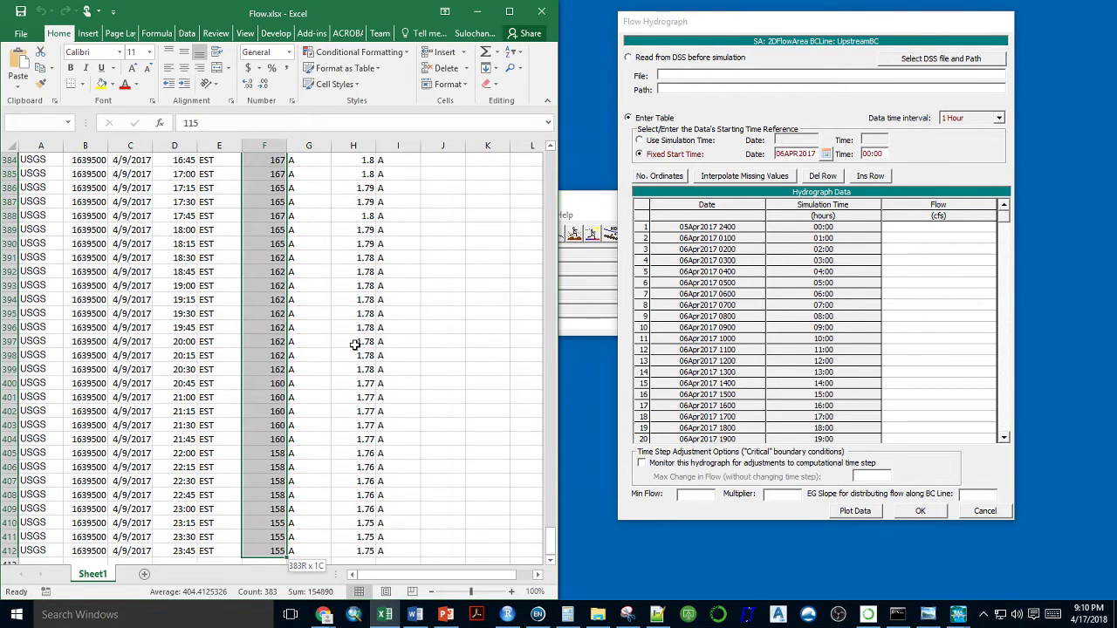
pyautogui.hotkey('ctrl', 'c')
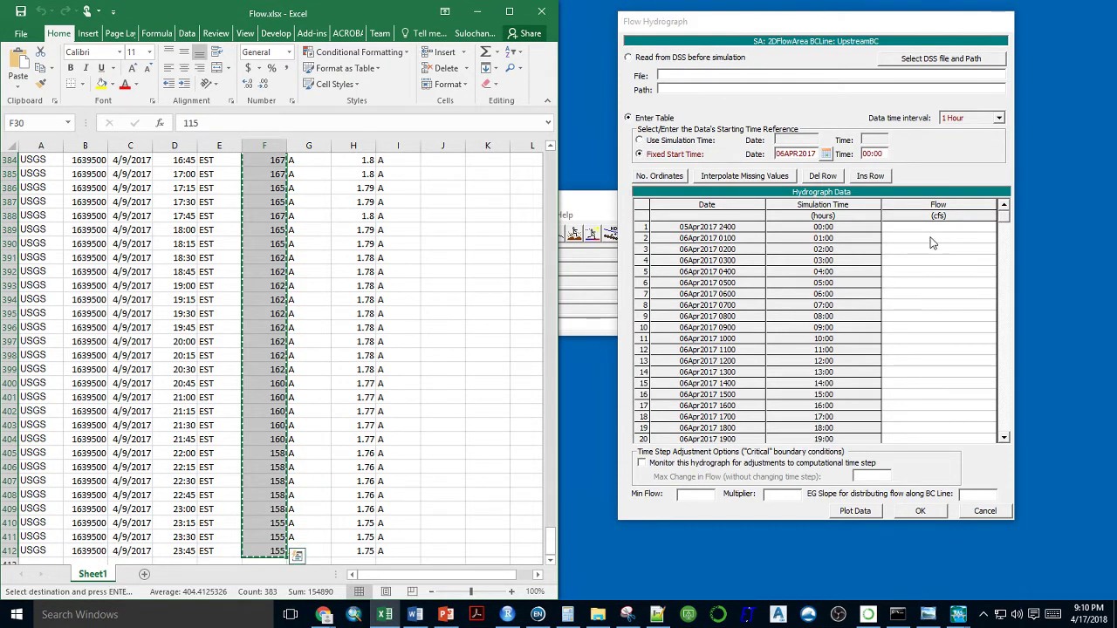
pyautogui.click(932, 228)
pyautogui.hotkey('ctrl', 'v')
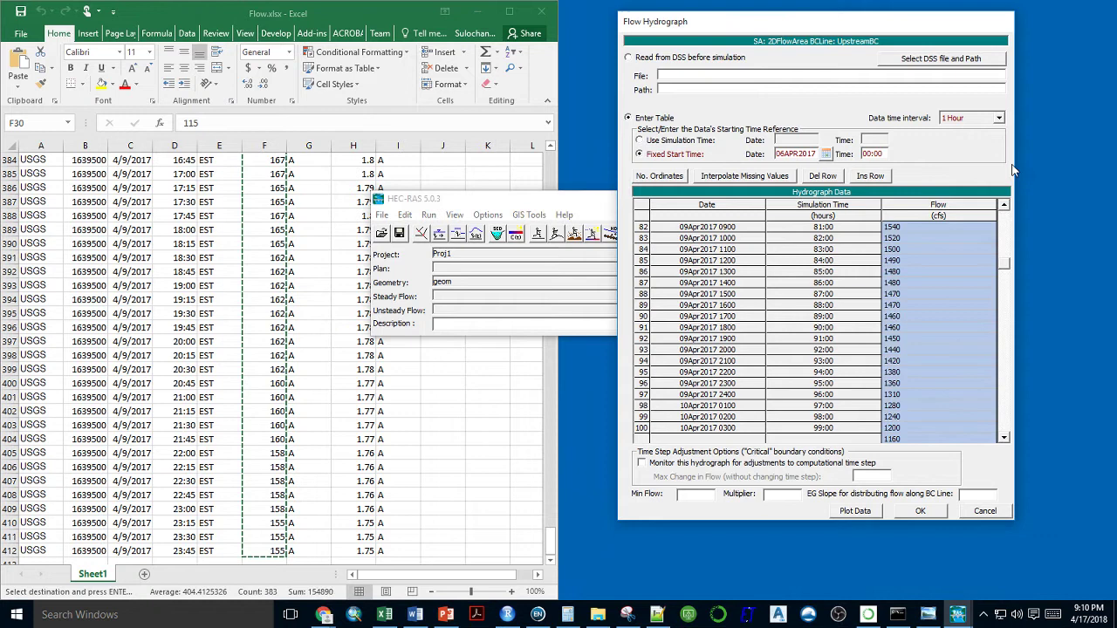
# - Set the hydrograph's data time interval to 15 Minute
pyautogui.click(1000, 118)
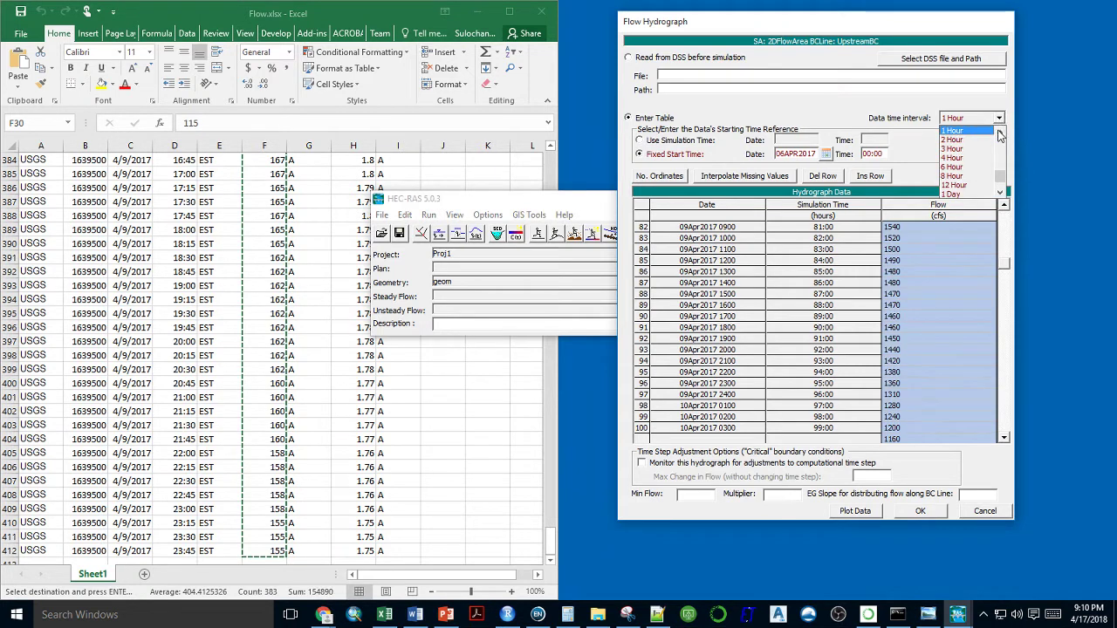
pyautogui.click(1000, 133)
pyautogui.click(1000, 133)
pyautogui.click(1000, 133)
pyautogui.click(964, 142)
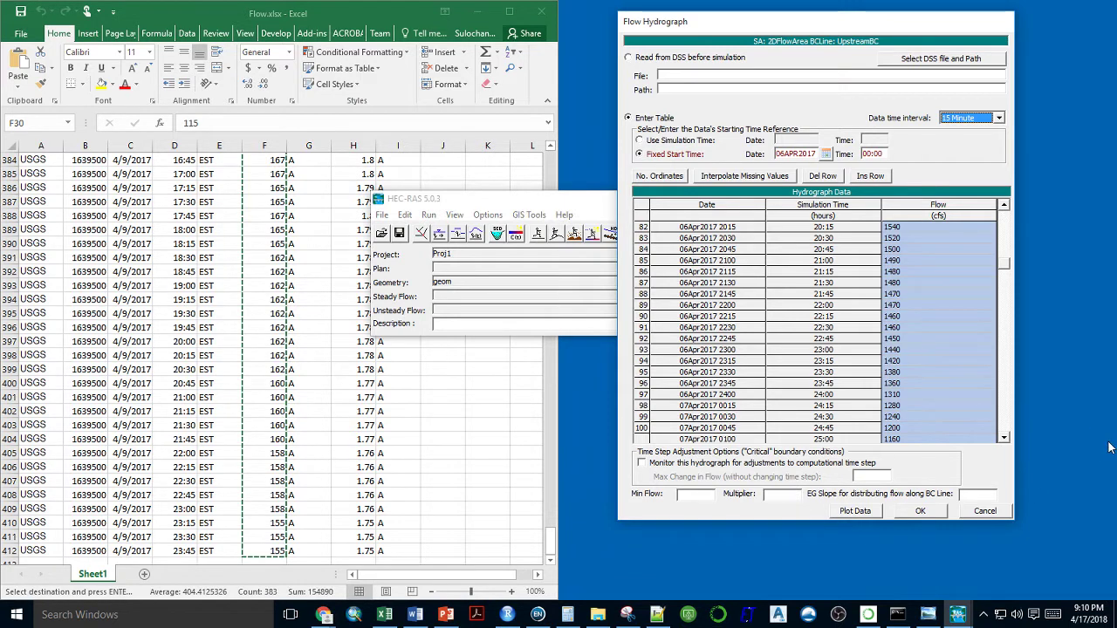
# - Enter an EG slope of 0.05, check the plotted flow curve and accept the hydrograph
pyautogui.click(987, 494)
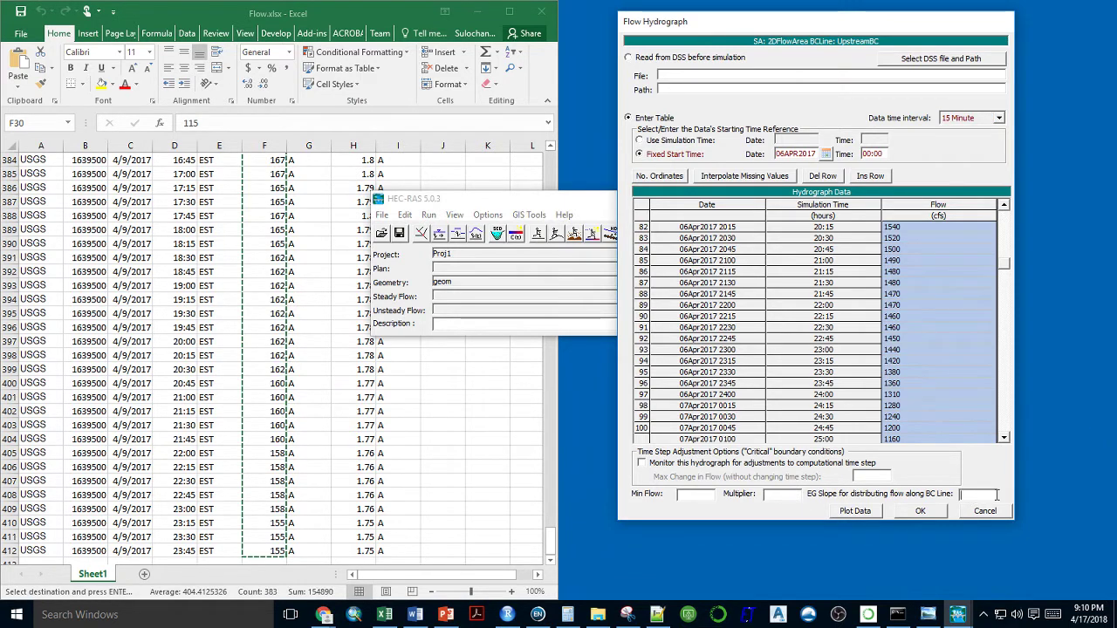
pyautogui.write('0.05')
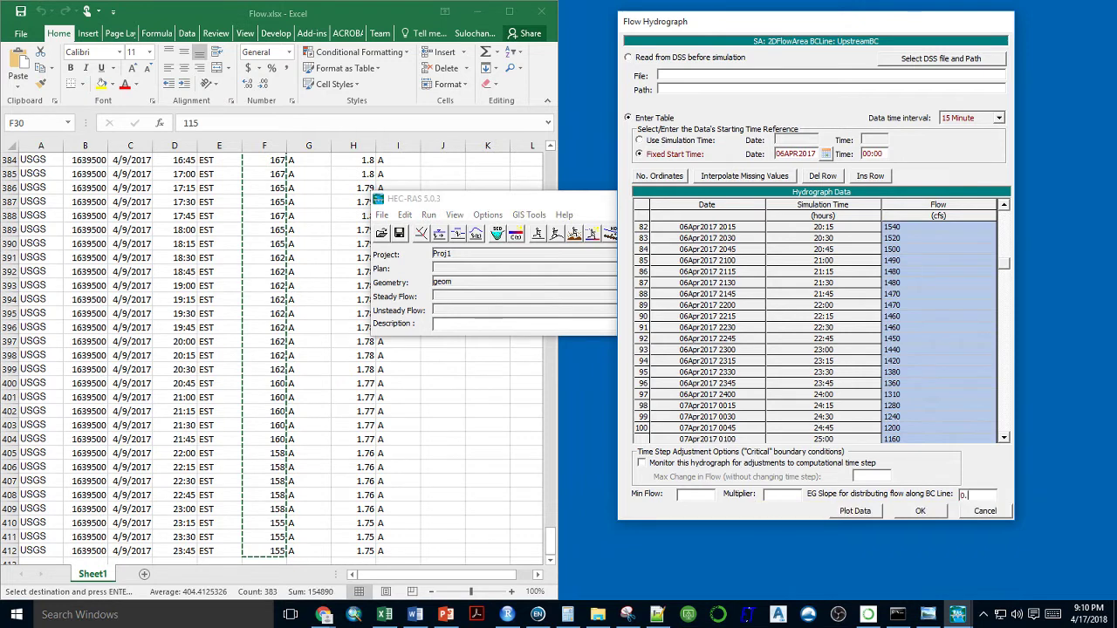
pyautogui.click(854, 511)
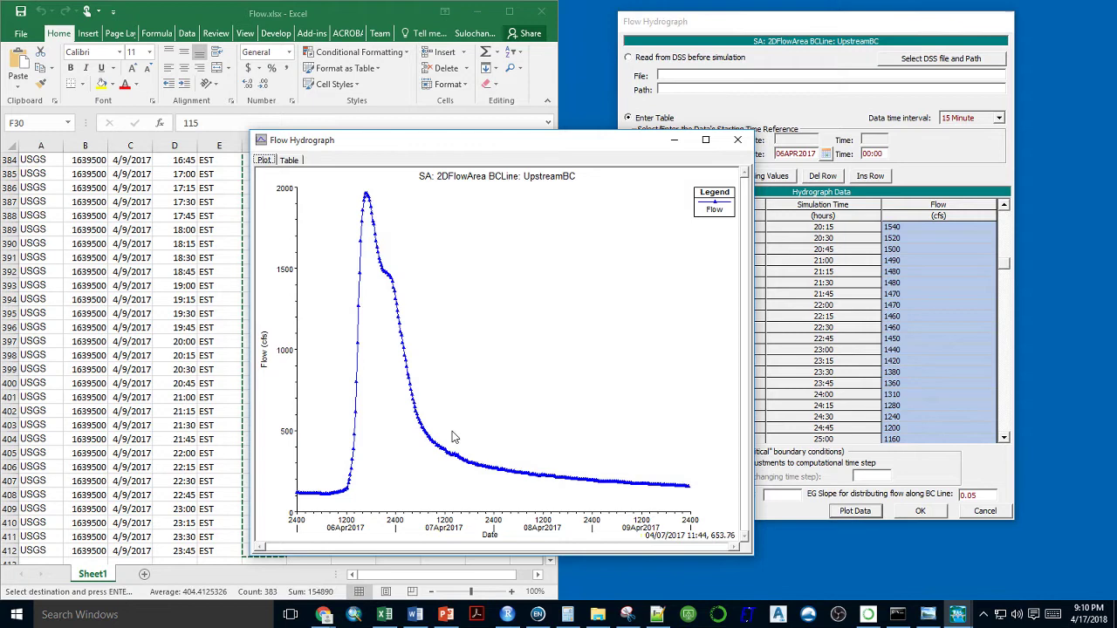
pyautogui.click(739, 141)
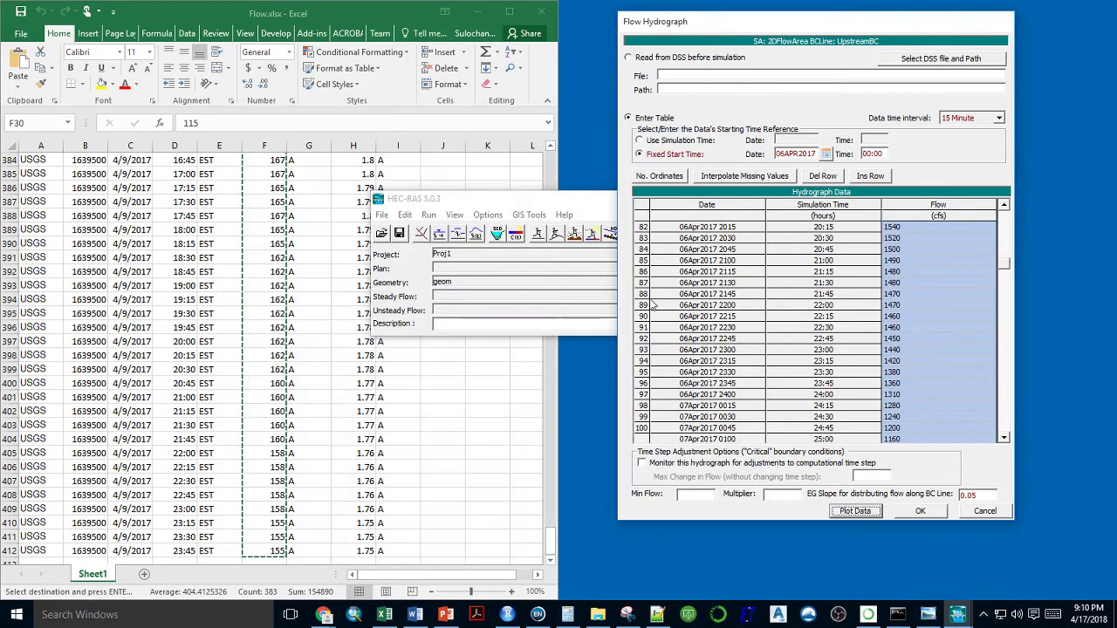
pyautogui.click(925, 513)
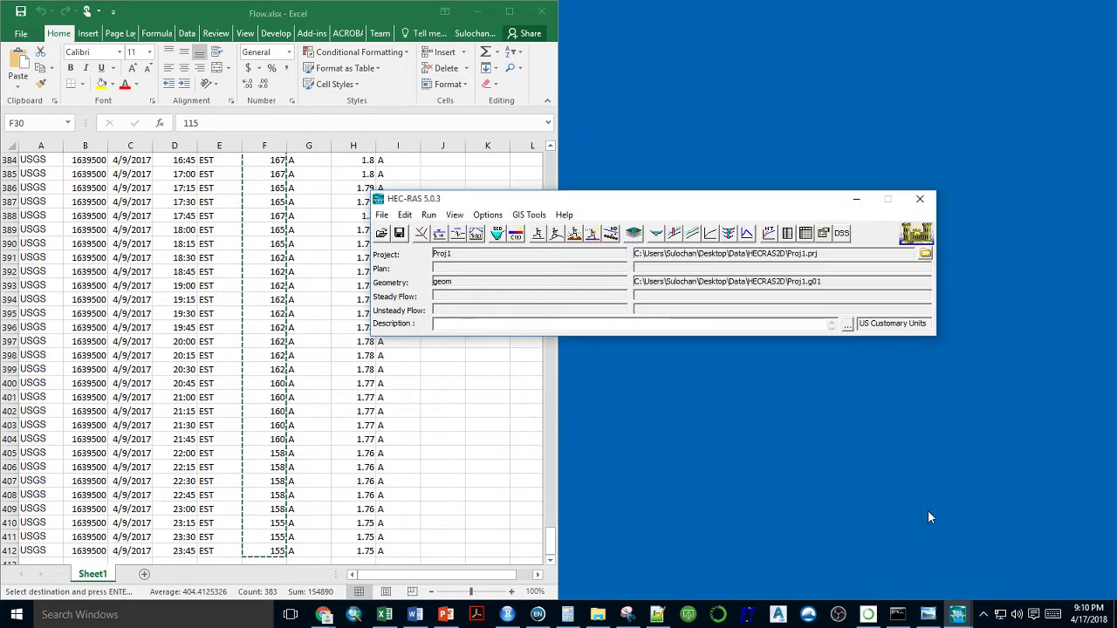
# - Make DownstreamBC a Normal Depth boundary with a friction slope of 0.002
pyautogui.click(476, 233)
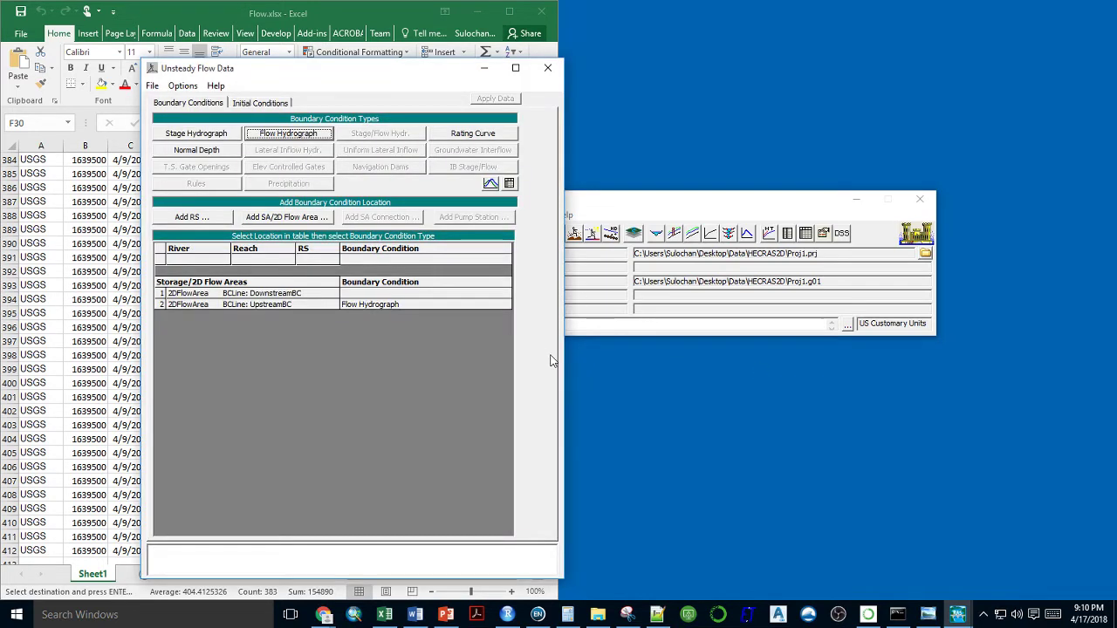
pyautogui.click(370, 298)
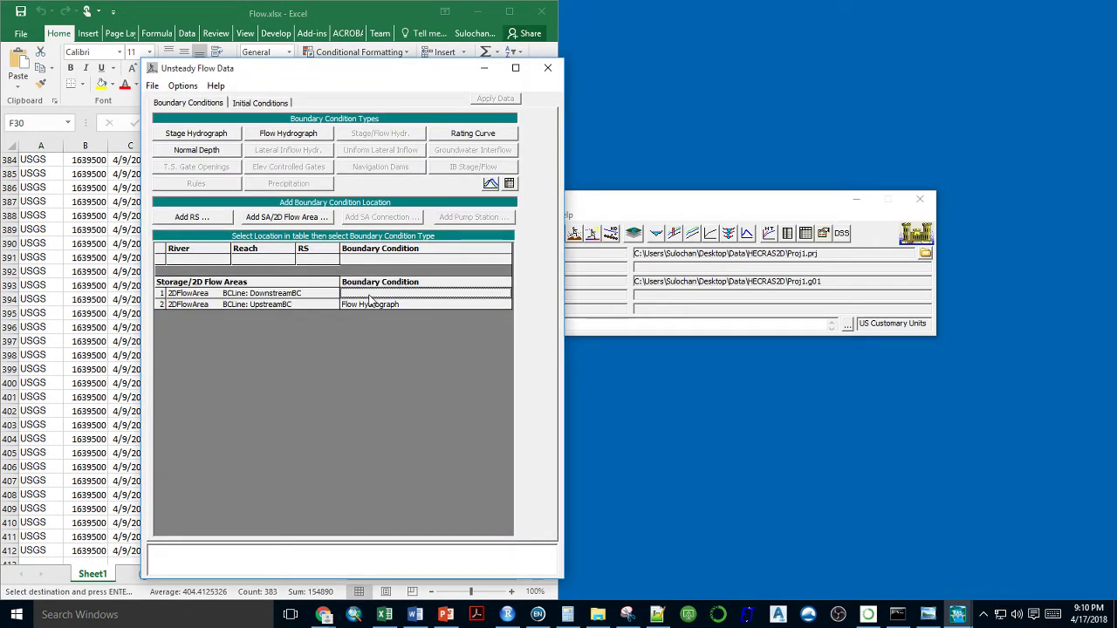
pyautogui.click(196, 150)
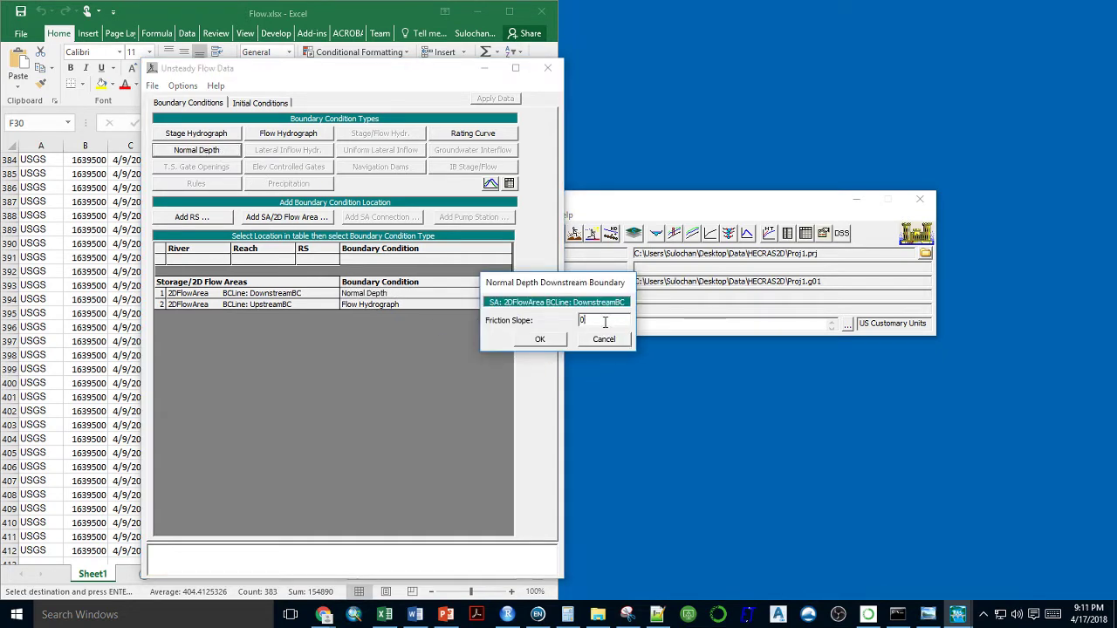
pyautogui.write('0.002')
pyautogui.click(534, 339)
# - Save the flow data under the title 'unsteady' and close the Unsteady Flow Data editor
pyautogui.click(153, 87)
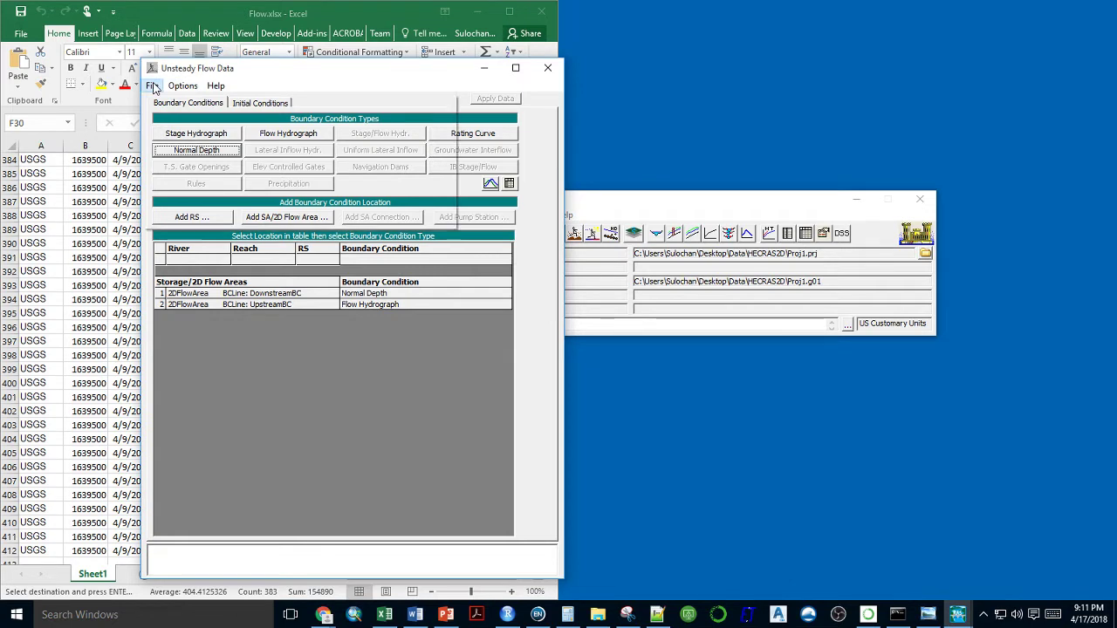
pyautogui.click(184, 132)
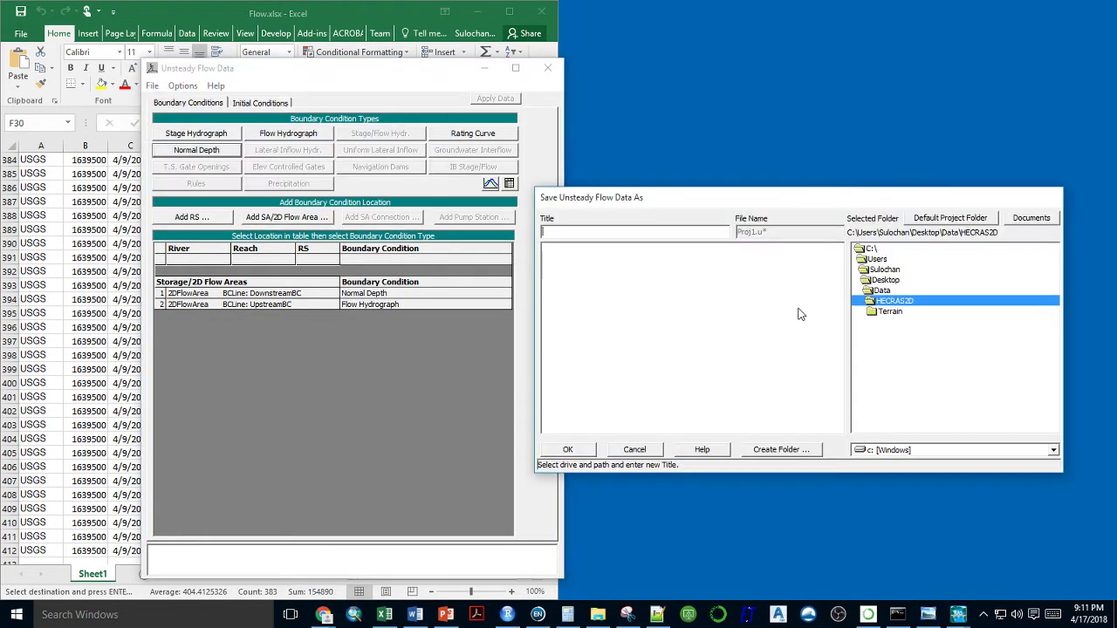
pyautogui.write('unsteady')
pyautogui.click(578, 451)
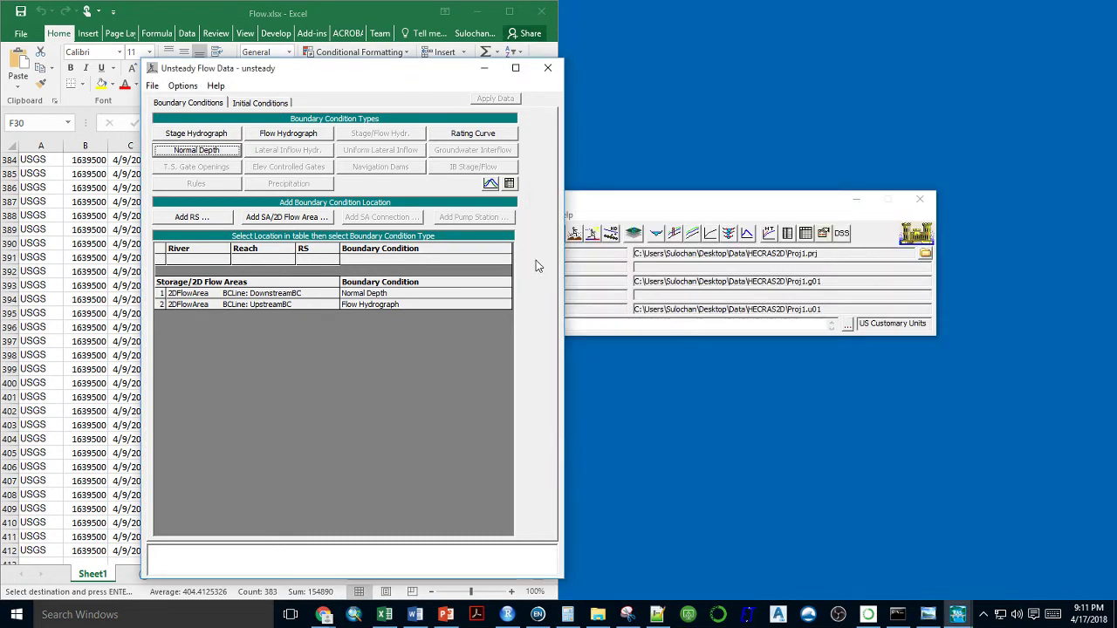
pyautogui.moveTo(449, 73); pyautogui.dragTo(443, 61)
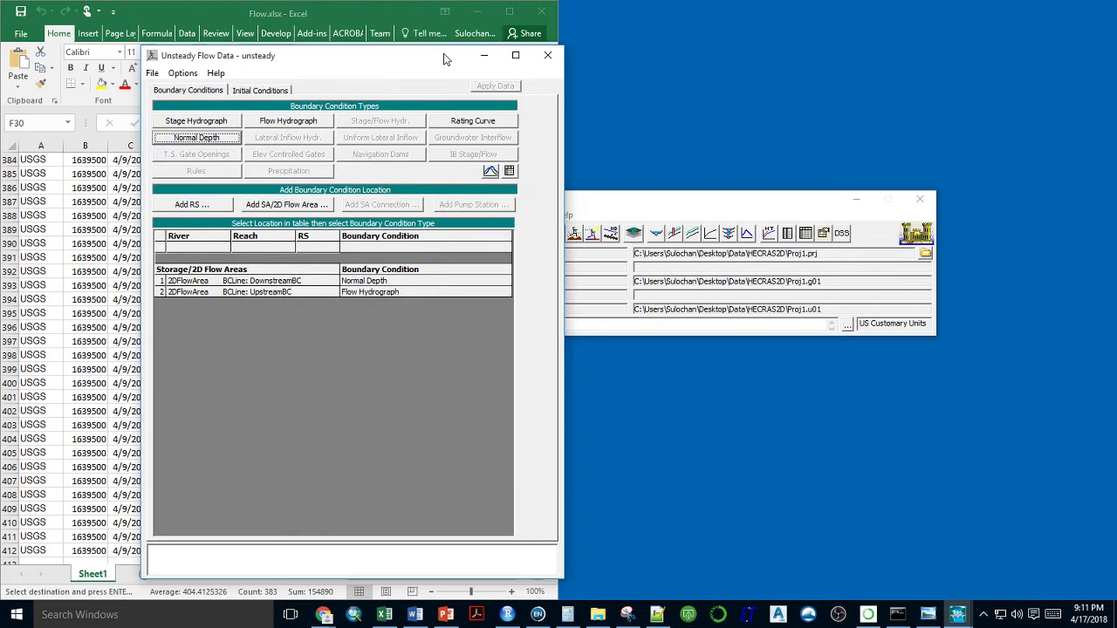
pyautogui.click(548, 55)
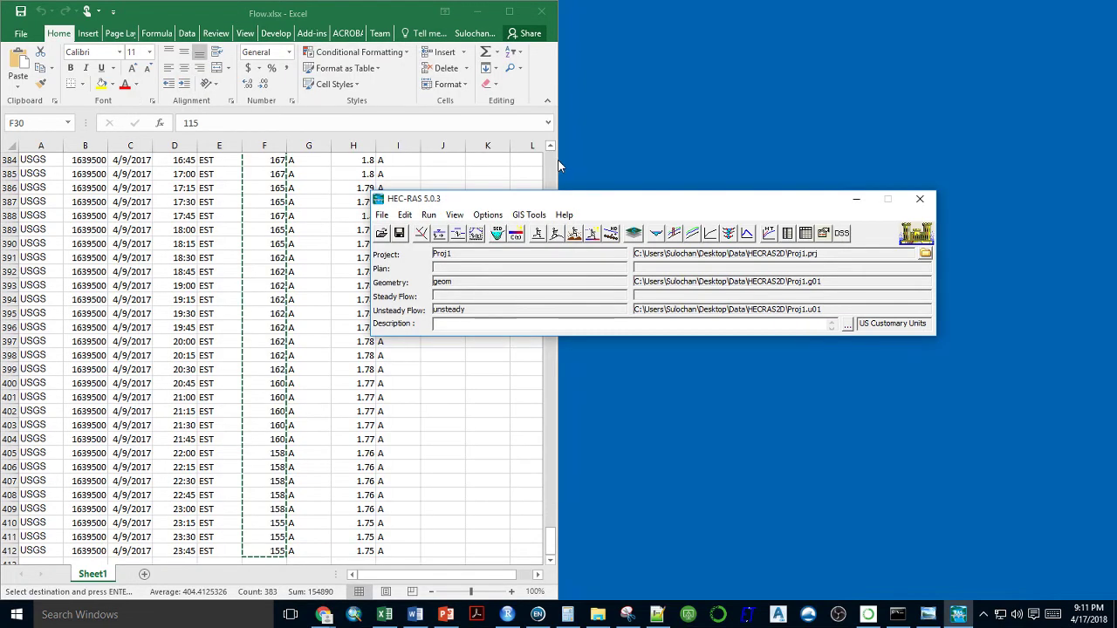
# - Check geometry preprocessor, unsteady simulation, post processor and floodplain mapping, and begin entering the 06APR2017 start date
pyautogui.click(556, 236)
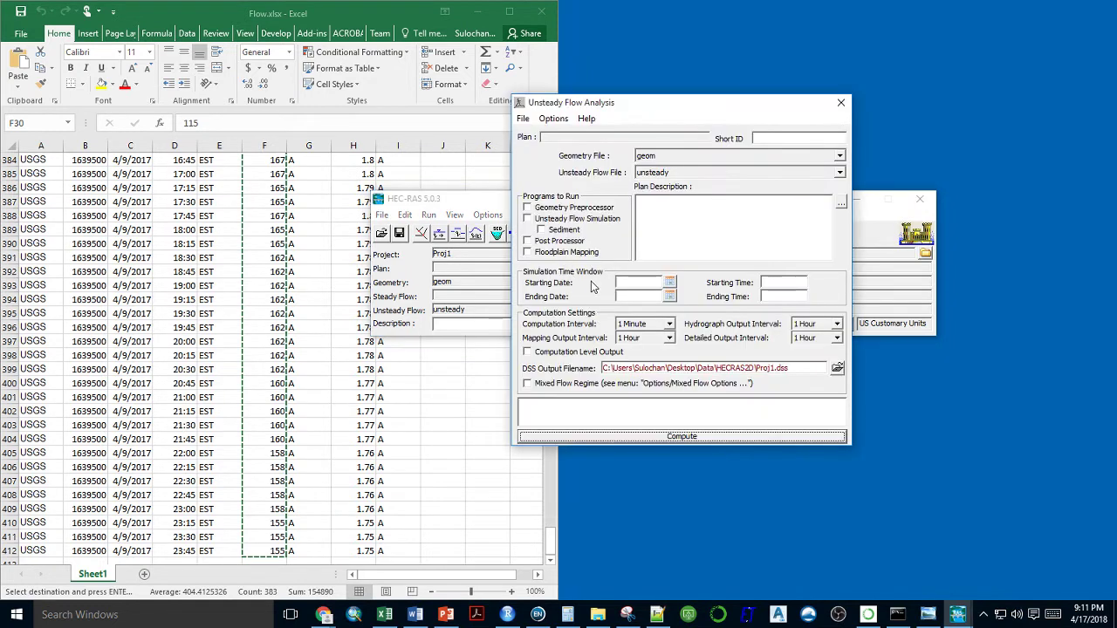
pyautogui.click(597, 208)
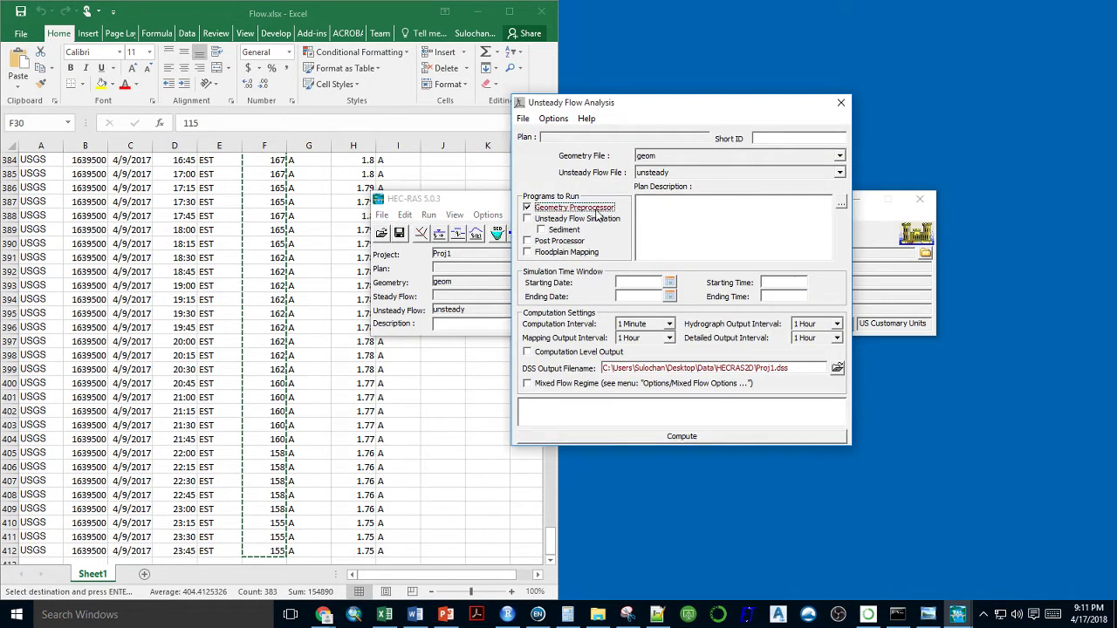
pyautogui.click(596, 220)
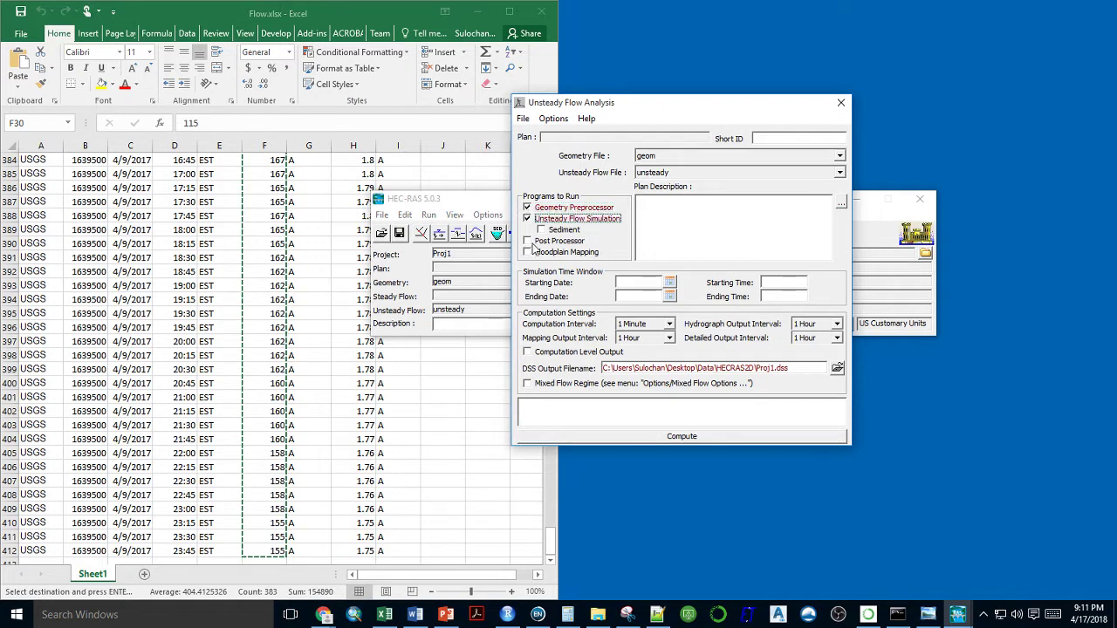
pyautogui.click(538, 242)
pyautogui.click(528, 253)
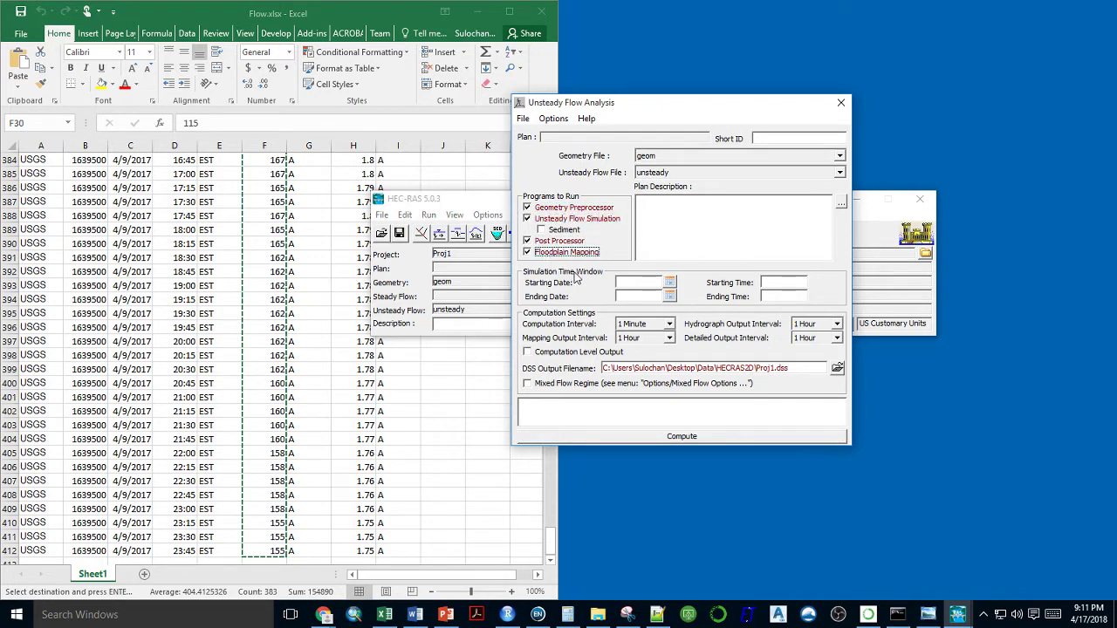
pyautogui.click(625, 281)
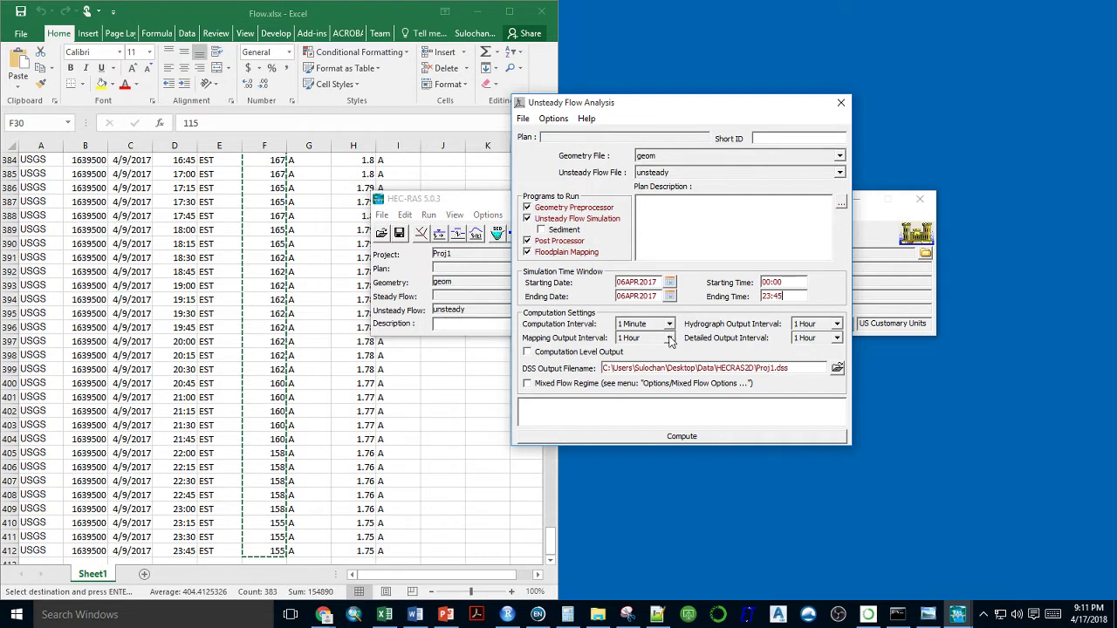
# - Set the computation interval to 5 Minute
pyautogui.click(669, 343)
pyautogui.click(669, 325)
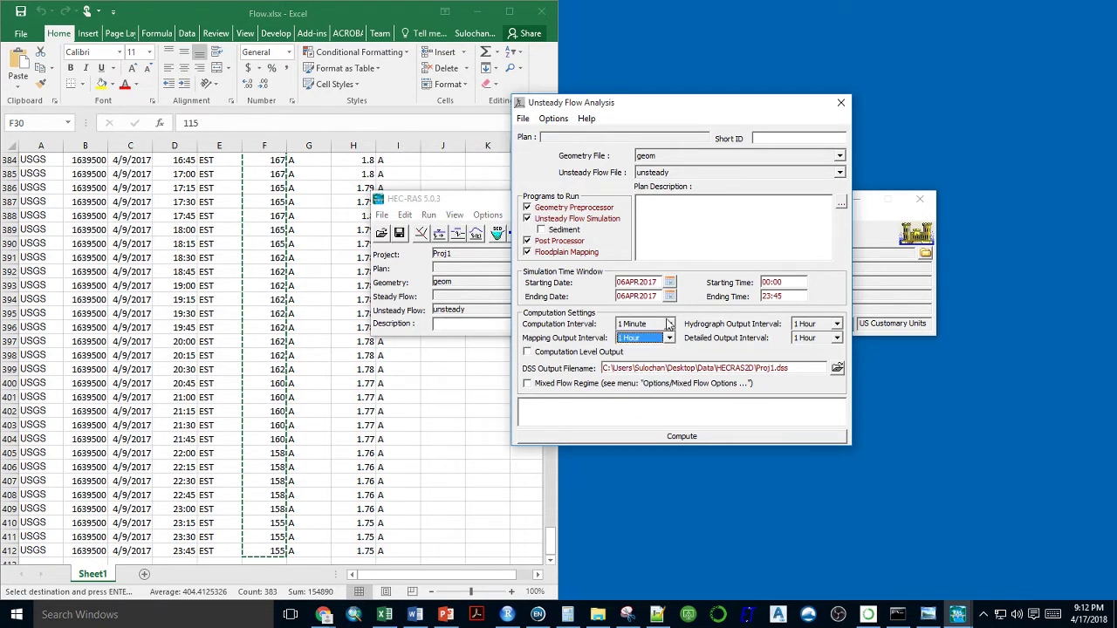
pyautogui.click(670, 325)
pyautogui.click(671, 340)
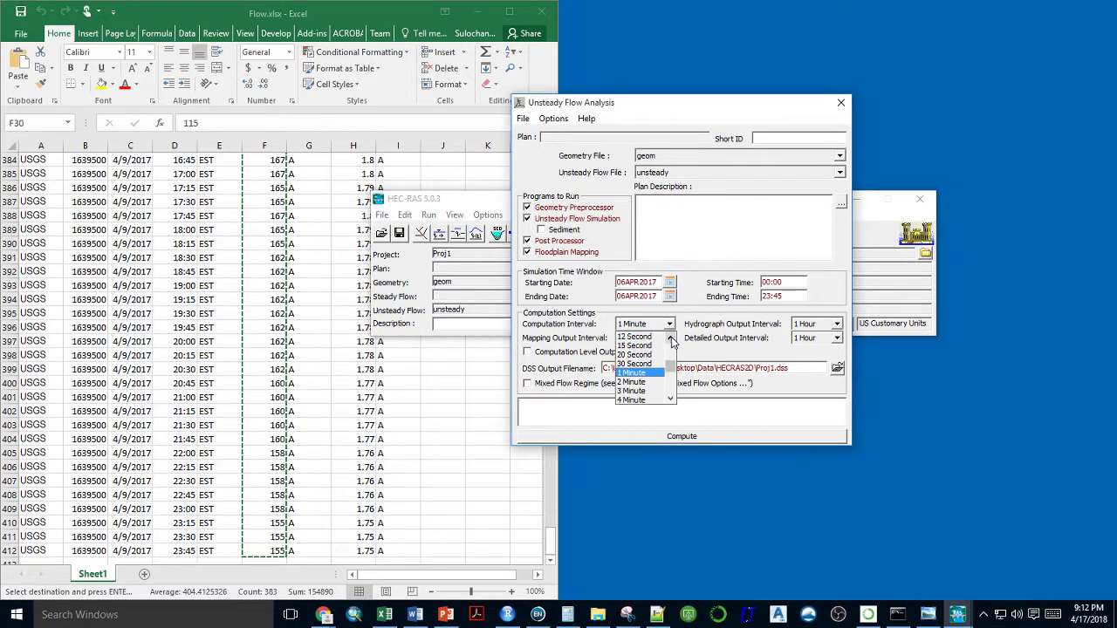
pyautogui.click(671, 339)
pyautogui.click(671, 339)
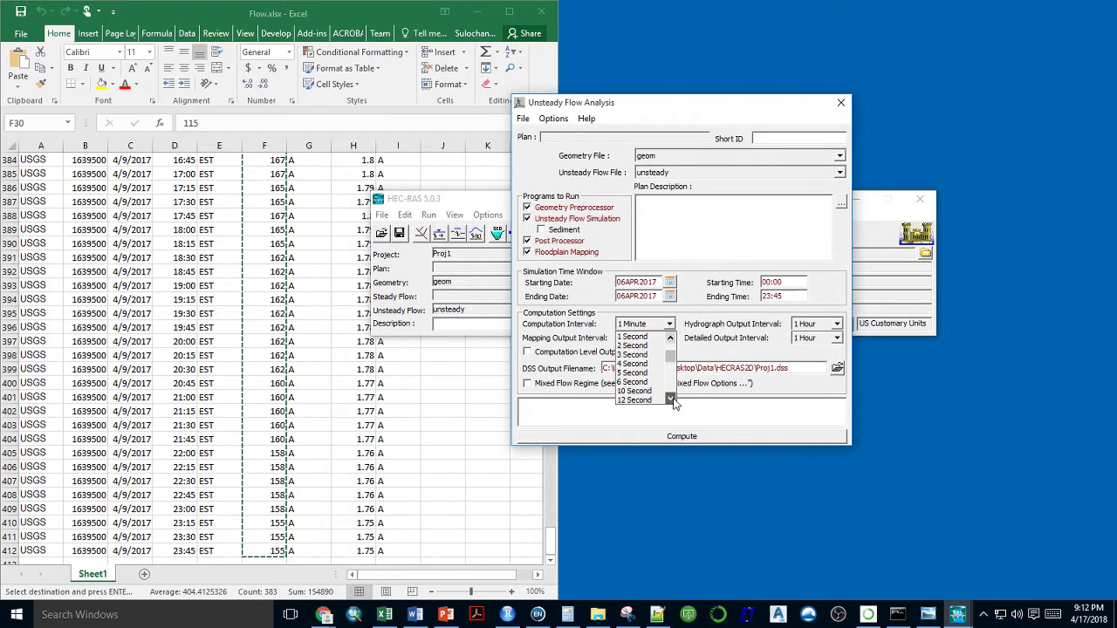
pyautogui.click(671, 399)
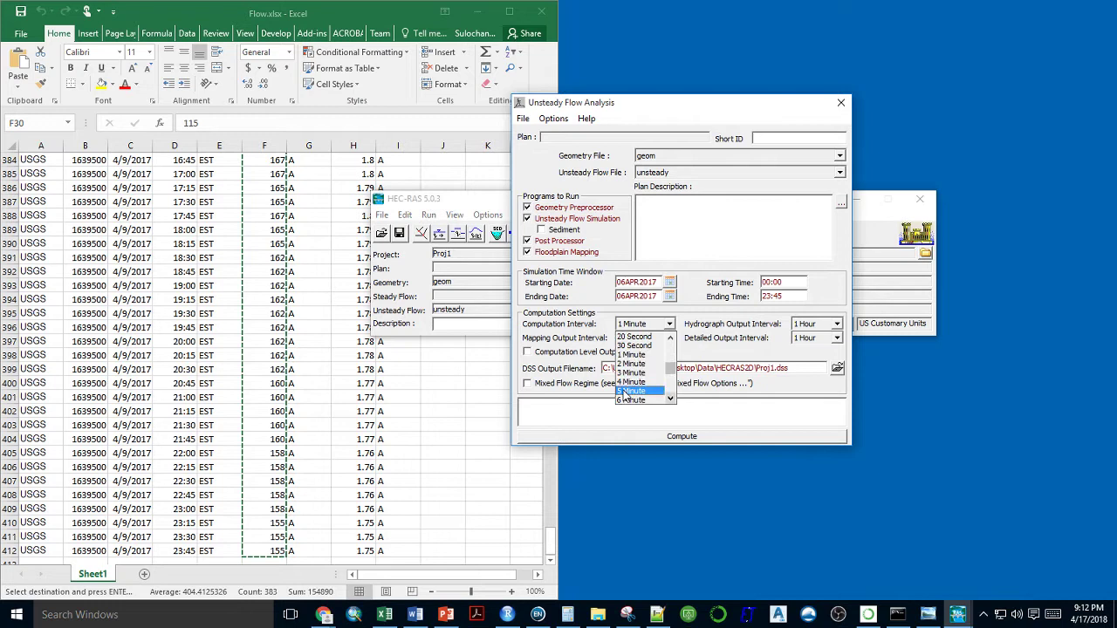
pyautogui.click(638, 389)
# - Set the mapping output interval to 5 Minute and the hydrograph output interval to 15 Minute
pyautogui.click(670, 337)
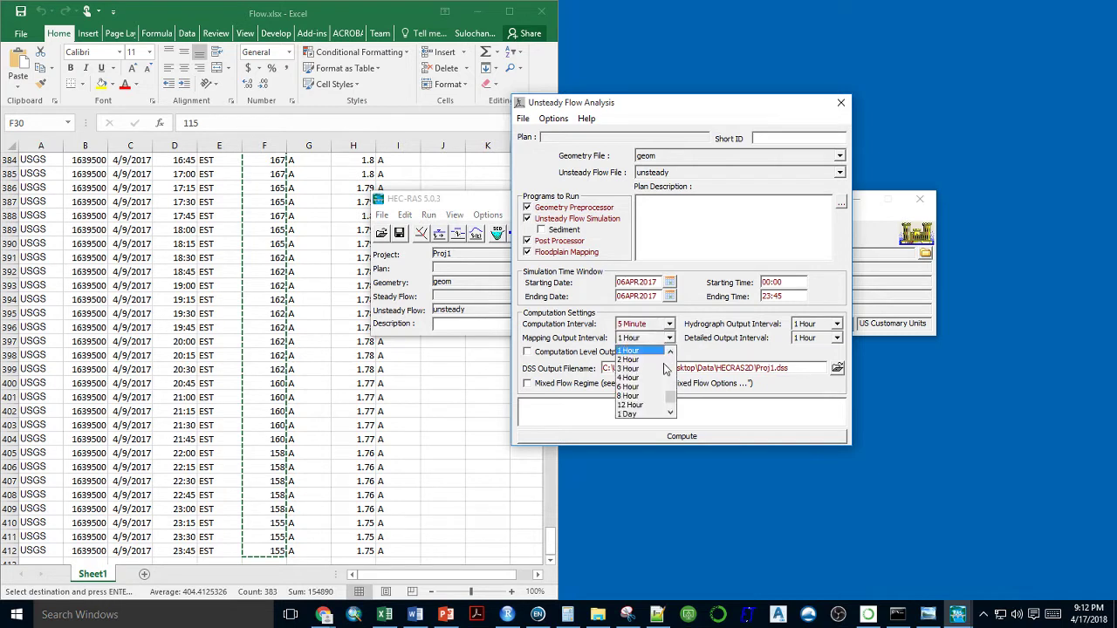
pyautogui.click(670, 351)
pyautogui.click(669, 352)
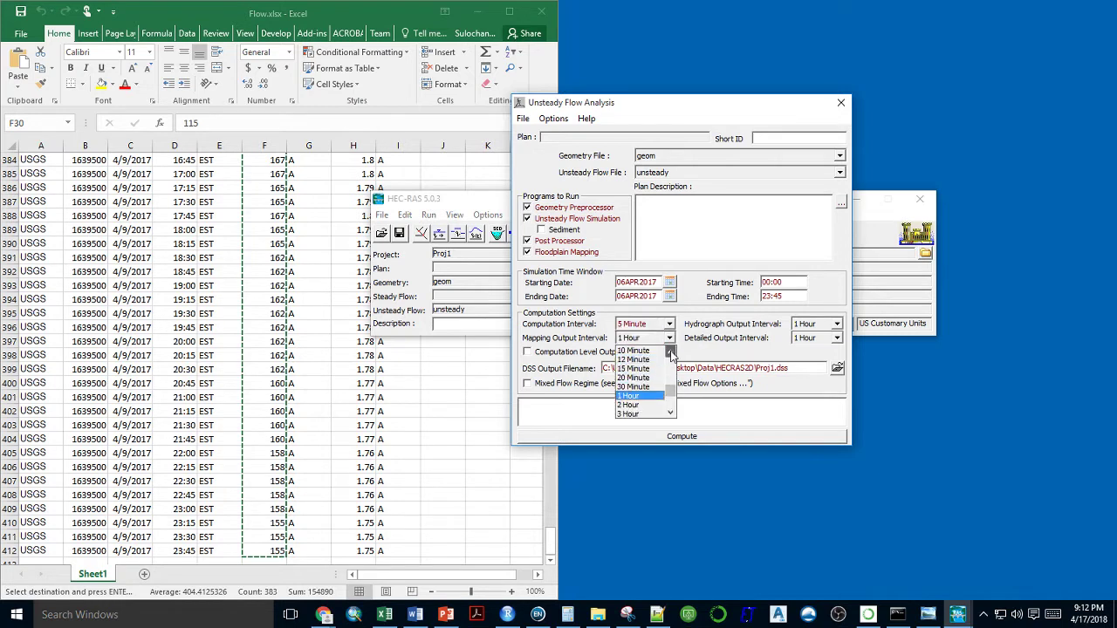
pyautogui.click(670, 352)
pyautogui.click(669, 352)
pyautogui.click(637, 359)
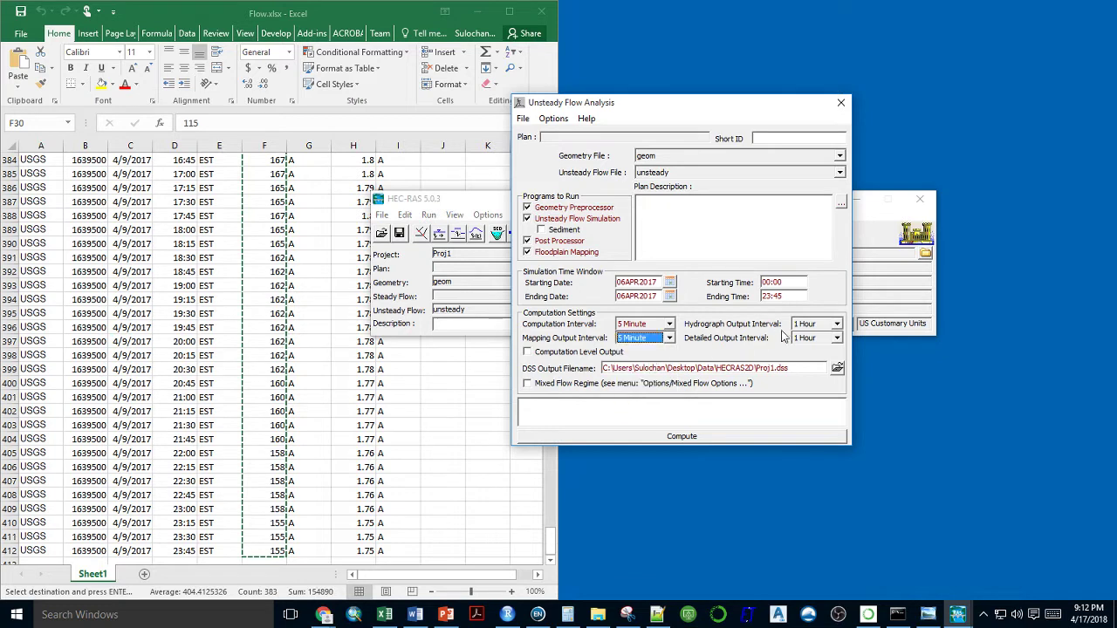
pyautogui.click(824, 326)
pyautogui.scroll(2, 820, 352)
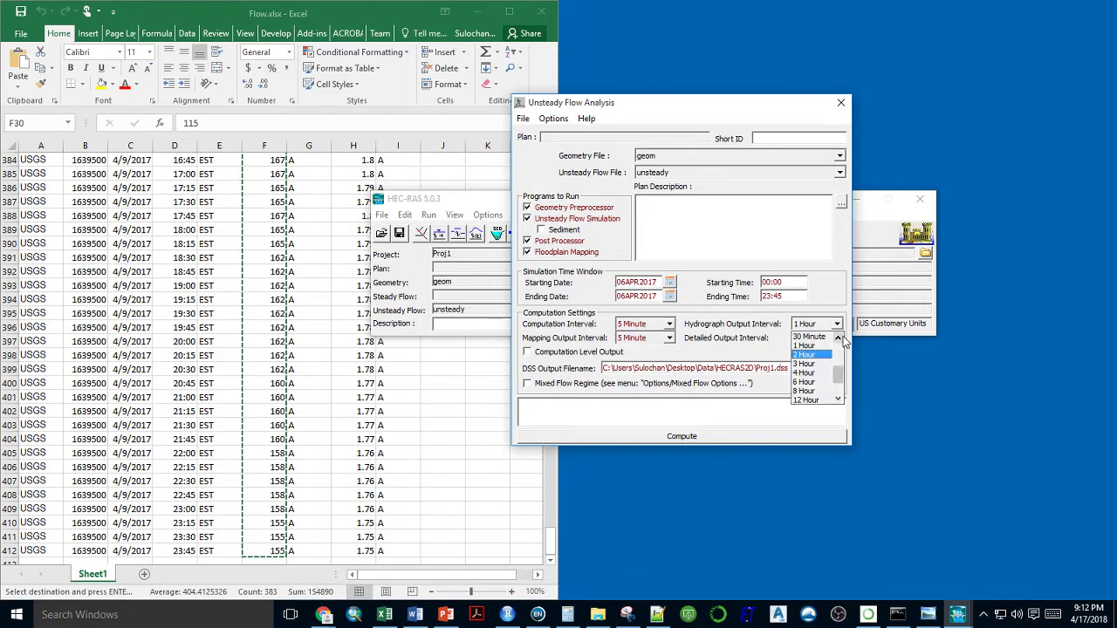
pyautogui.click(820, 348)
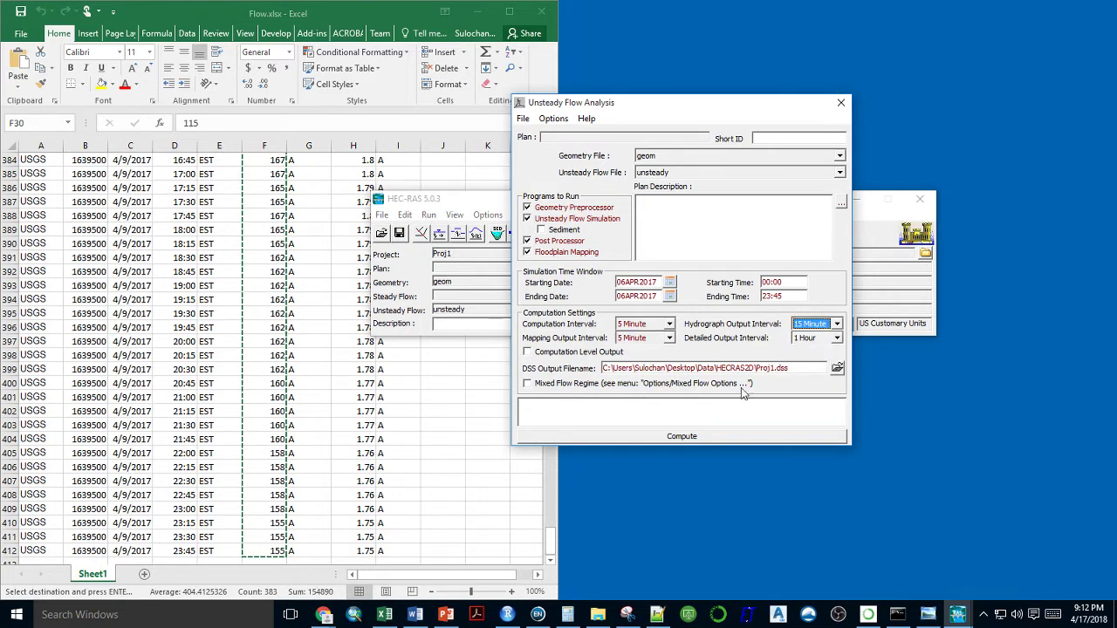
# - Run the unsteady computation, close its report and analysis window, and glance at results in RAS Mapper
pyautogui.click(682, 437)
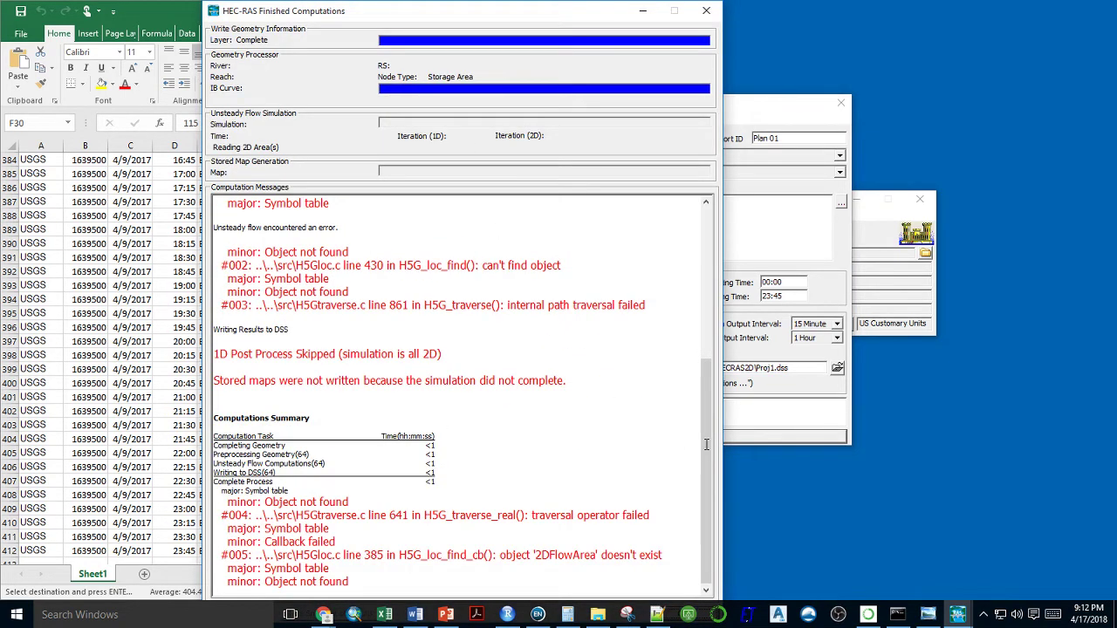
pyautogui.moveTo(711, 447); pyautogui.dragTo(702, 301)
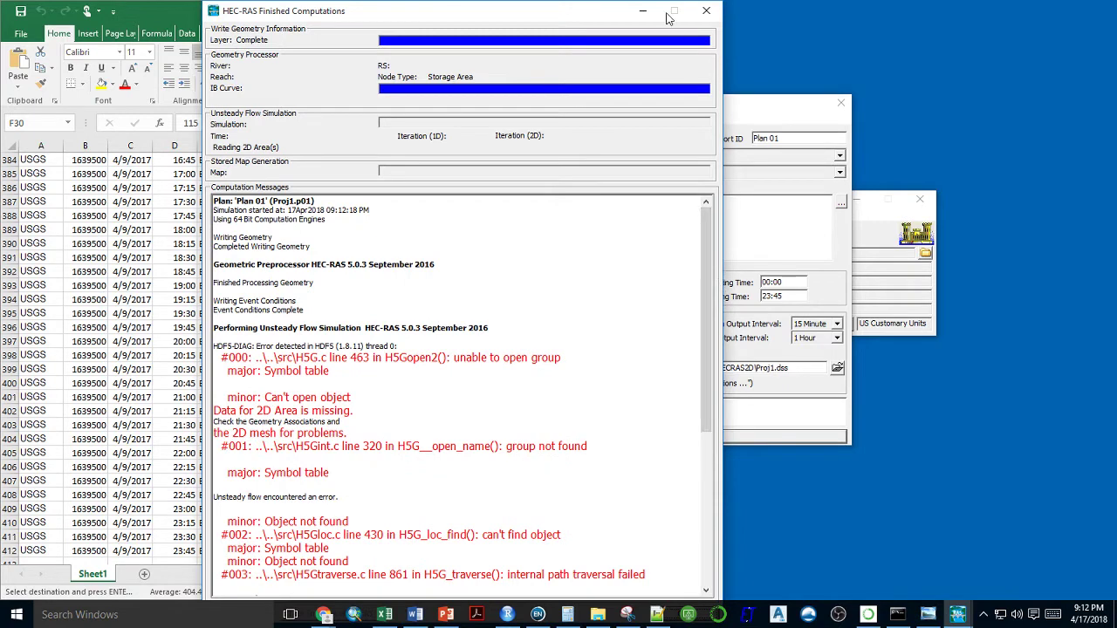
pyautogui.click(640, 10)
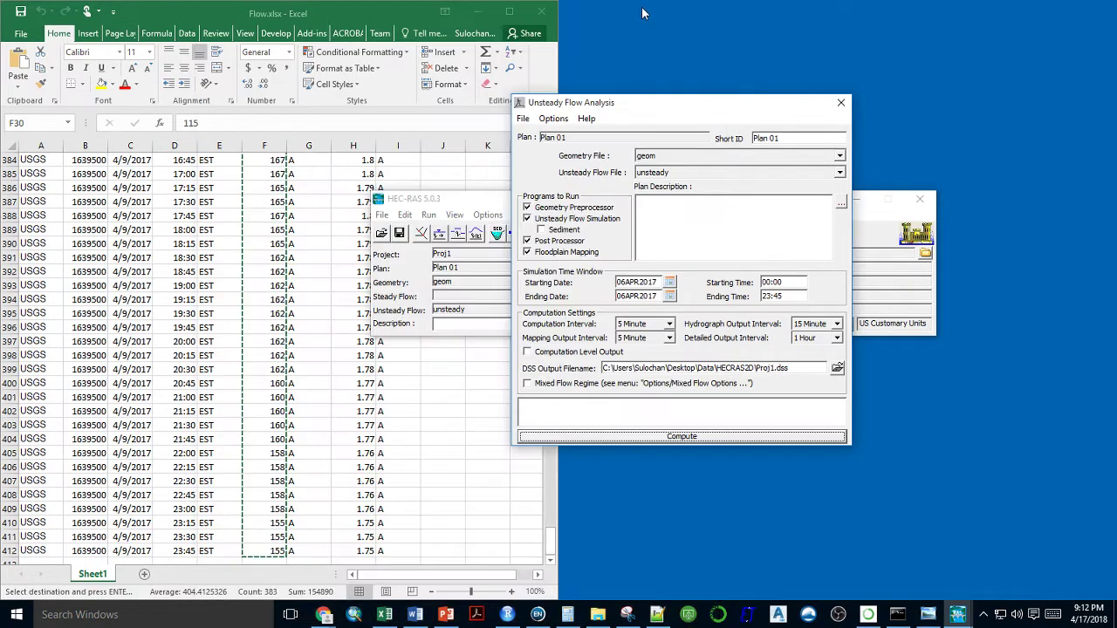
pyautogui.click(478, 12)
pyautogui.click(840, 102)
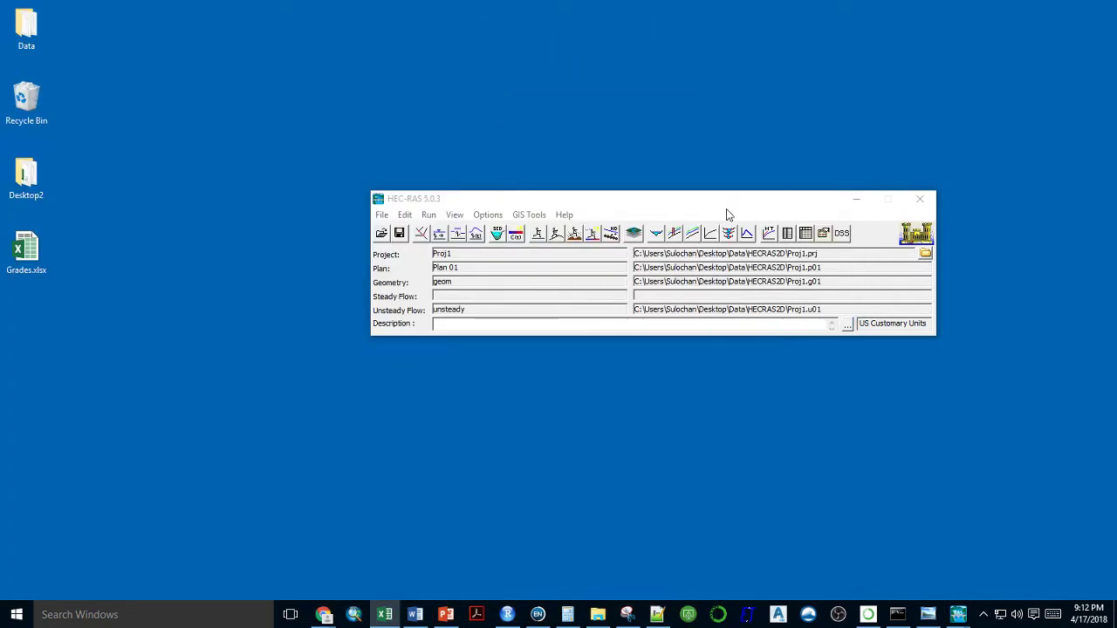
pyautogui.click(648, 233)
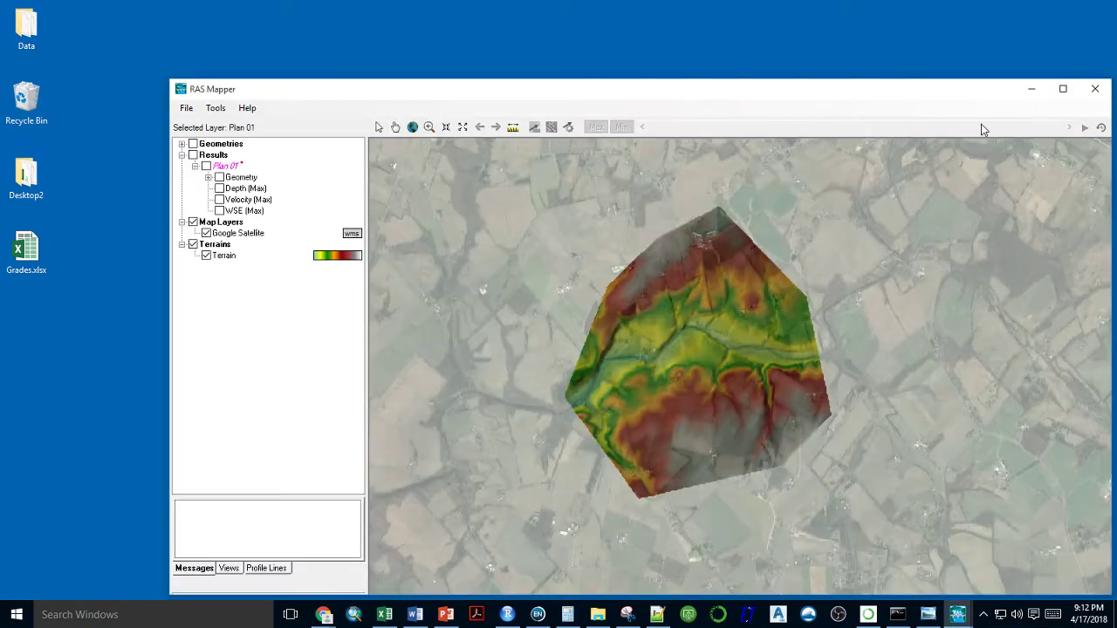
pyautogui.click(1095, 89)
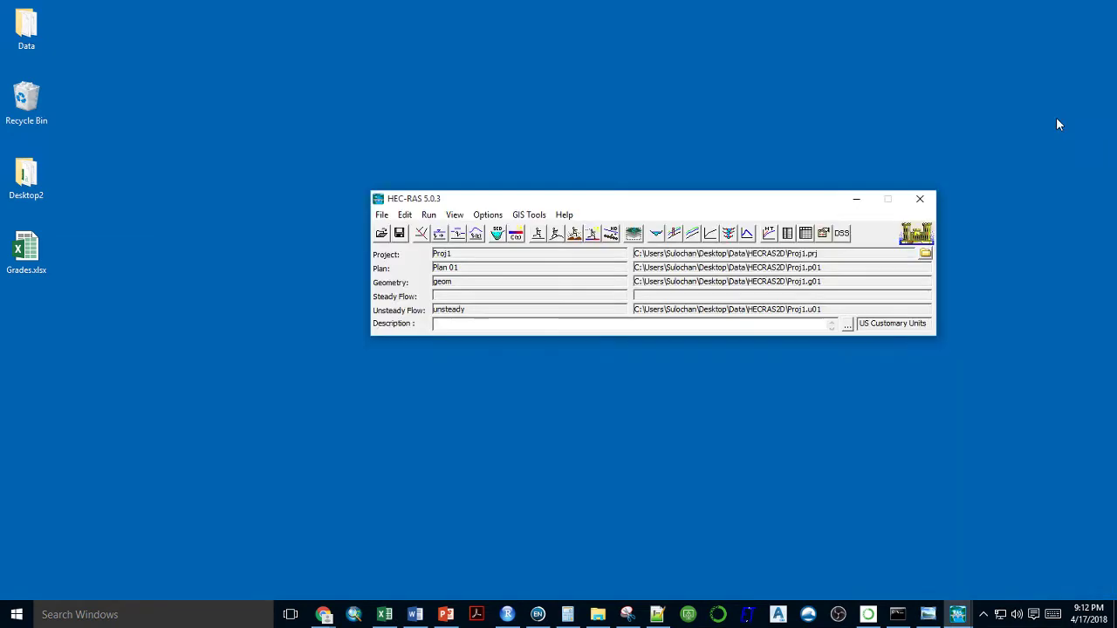
# - Force recomputation of the 2D flow area mesh and close the geometry editor
pyautogui.click(420, 234)
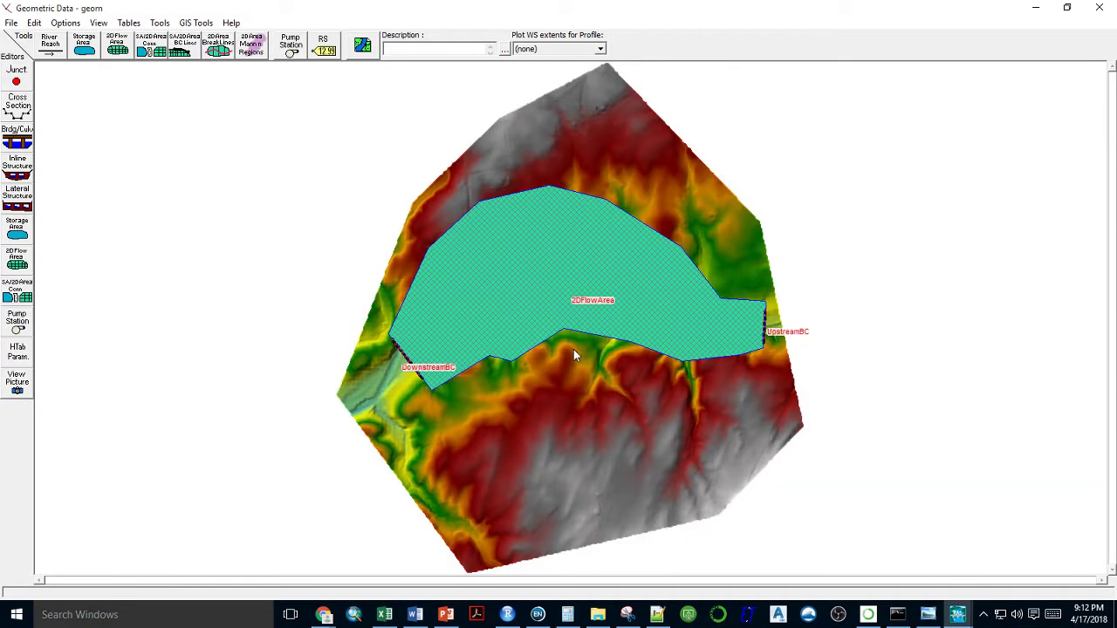
pyautogui.rightClick(510, 259)
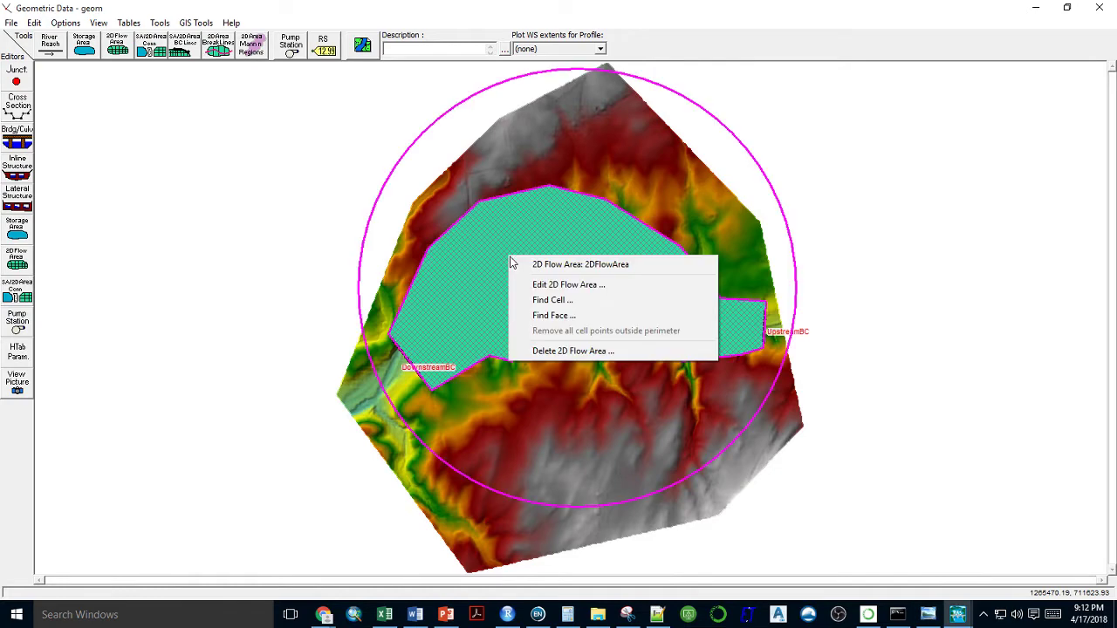
pyautogui.click(557, 286)
pyautogui.click(455, 414)
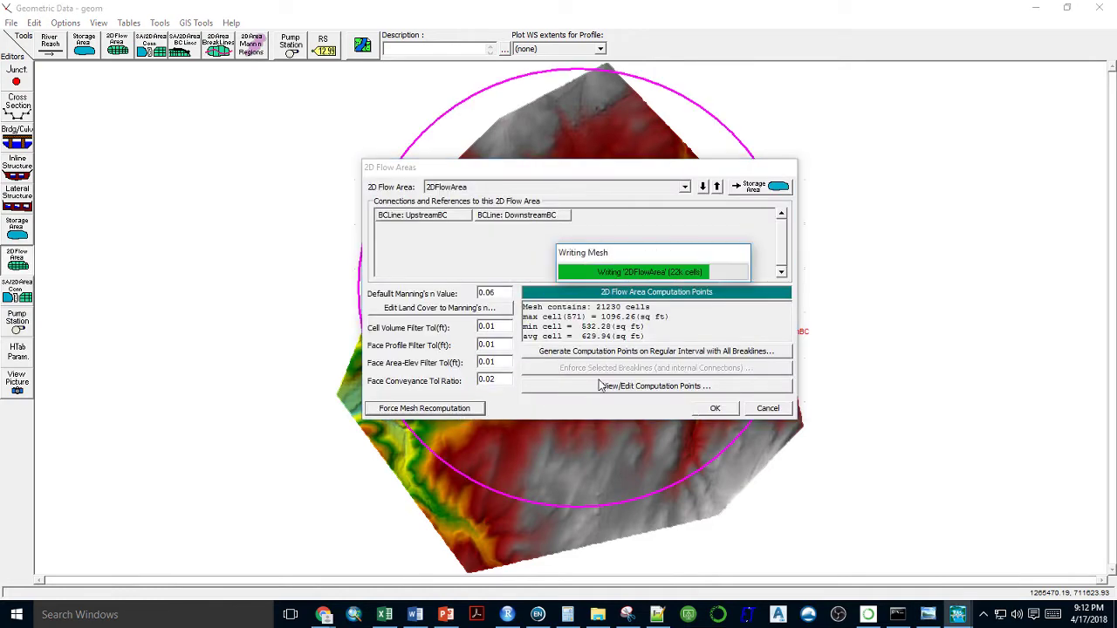
pyautogui.click(716, 410)
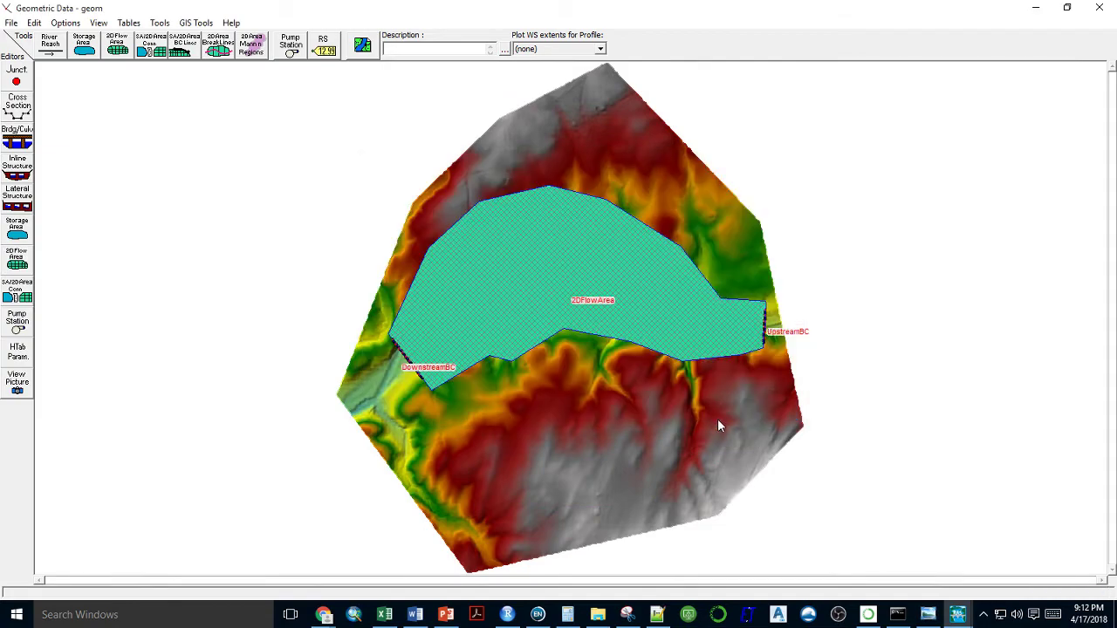
pyautogui.click(1101, 7)
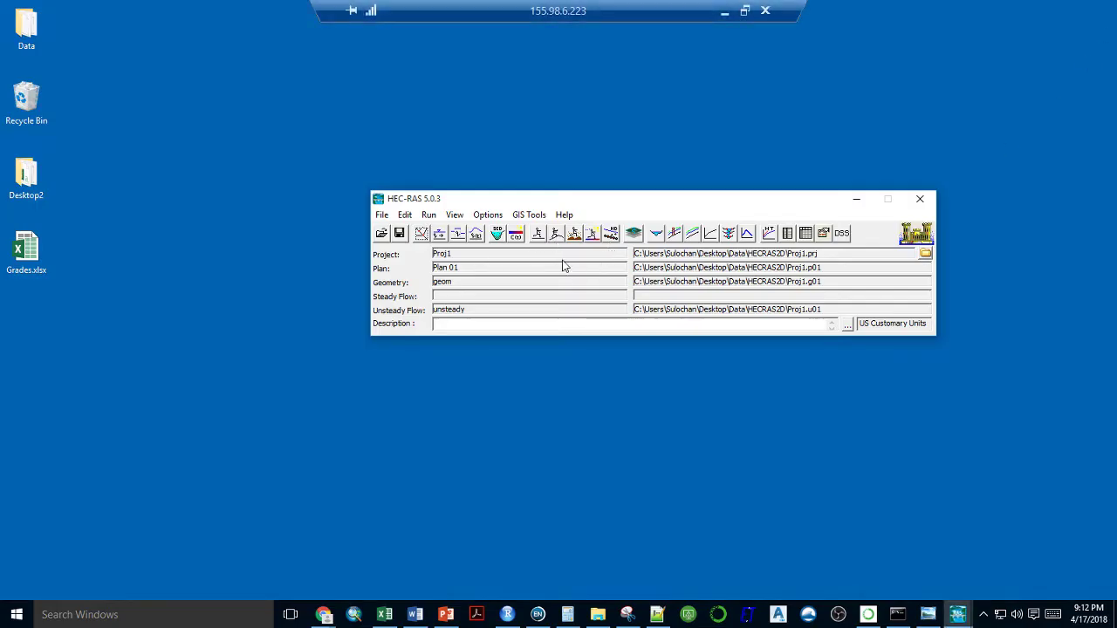
# - Dismiss the failed report and re-run the unsteady simulation, which finishes through 06APR2017 23:45
pyautogui.click(1027, 567)
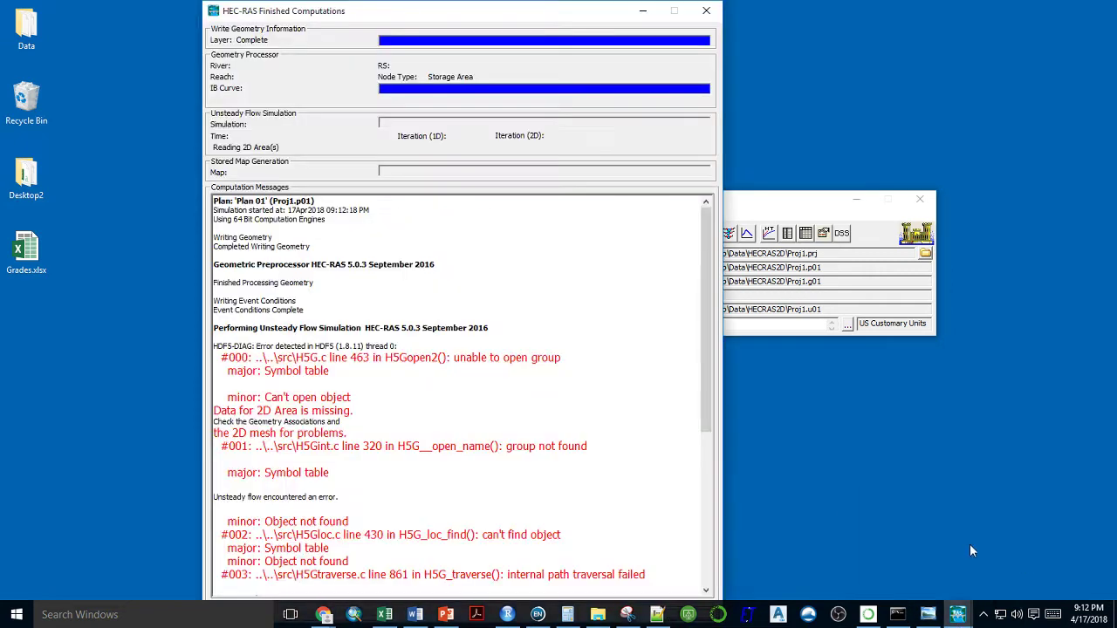
pyautogui.click(706, 10)
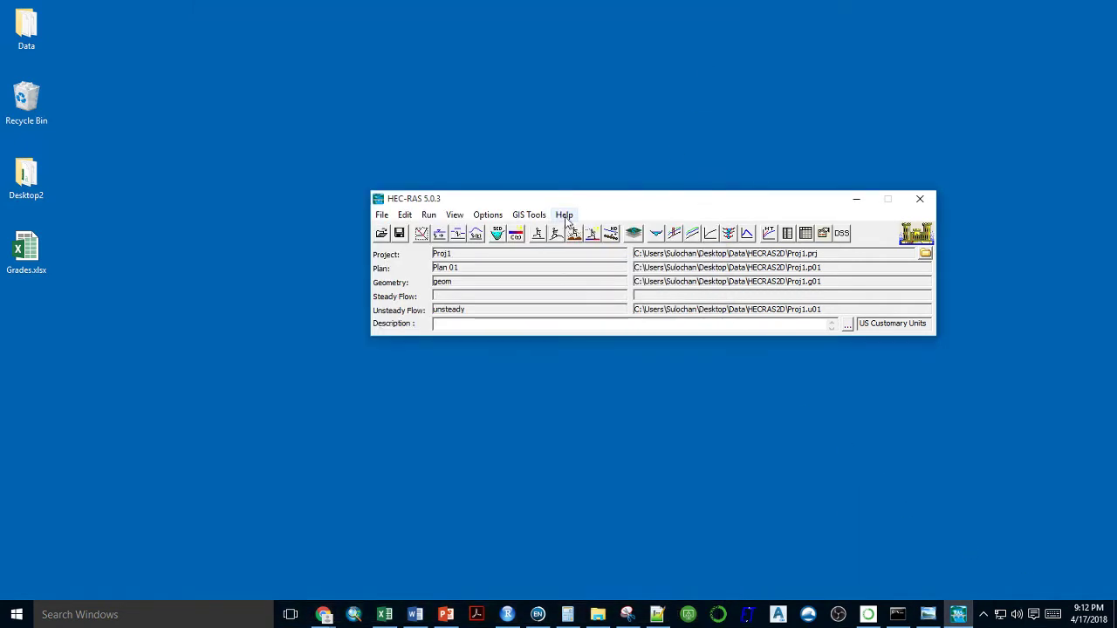
pyautogui.click(557, 233)
pyautogui.click(668, 441)
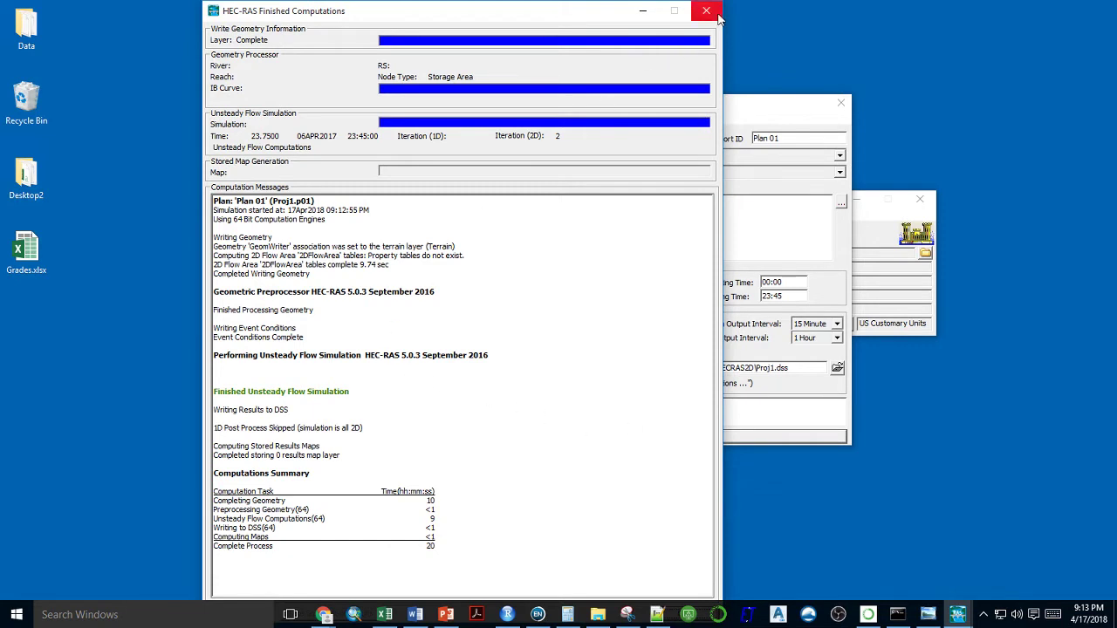
pyautogui.click(707, 11)
# - Show Plan 01's Depth (Max) layer in a maximized RAS Mapper, zoomed to full model extent
pyautogui.click(840, 102)
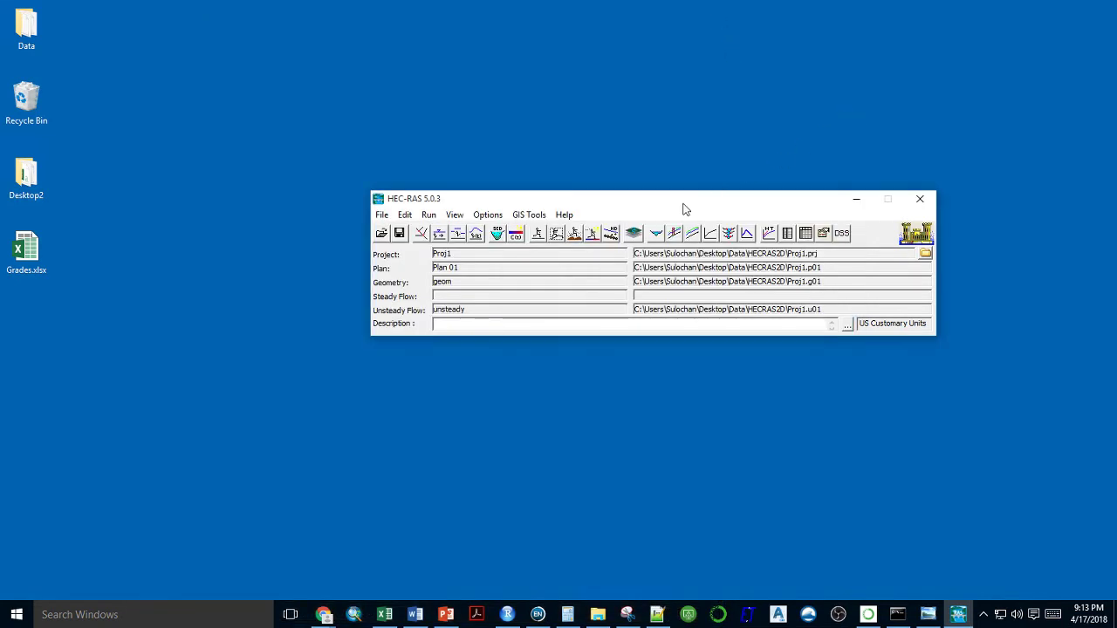
pyautogui.click(635, 234)
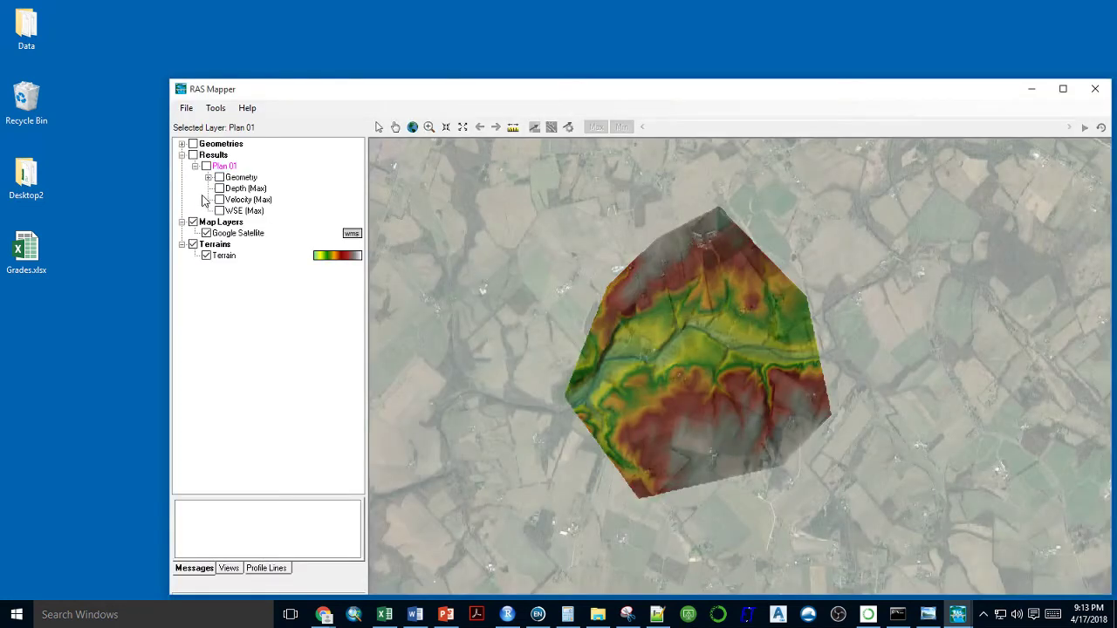
pyautogui.click(219, 189)
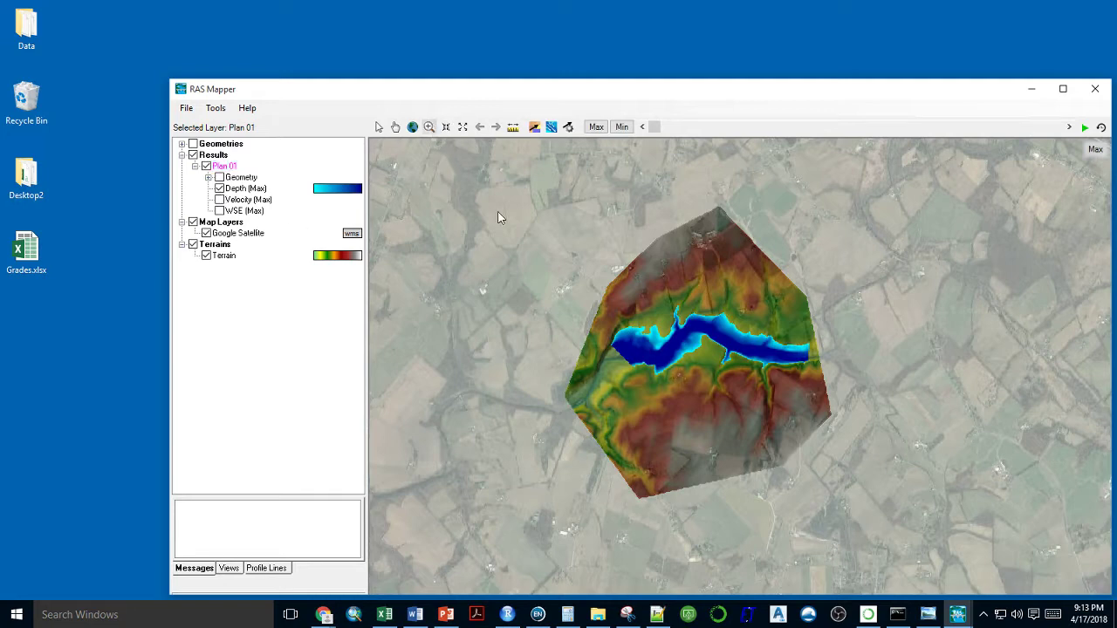
pyautogui.moveTo(801, 452); pyautogui.dragTo(761, 424)
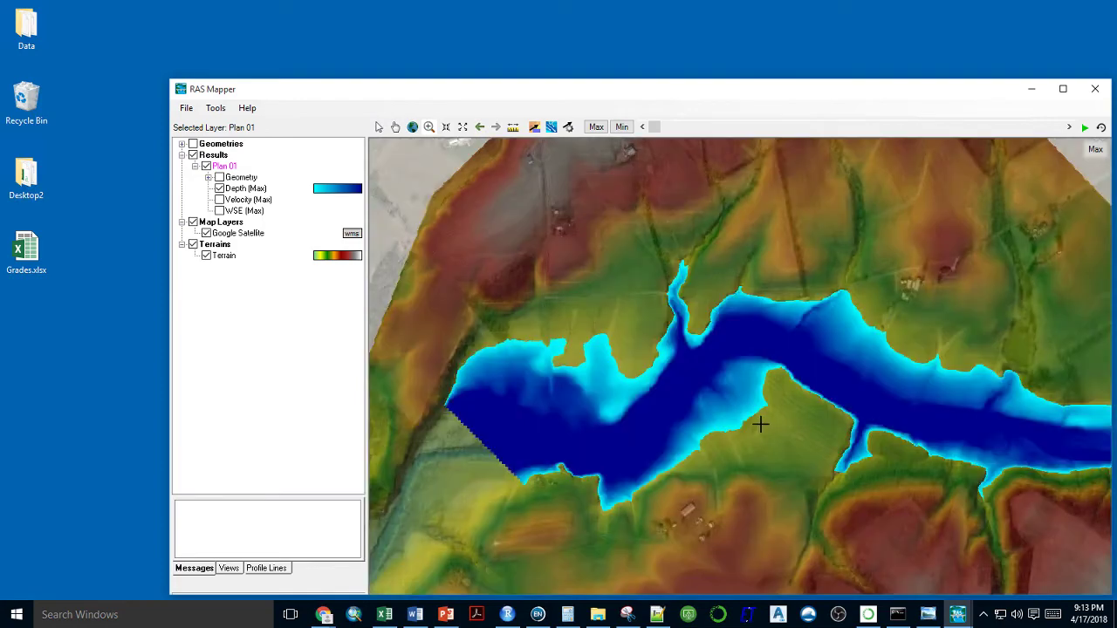
pyautogui.scroll(1, 751, 344)
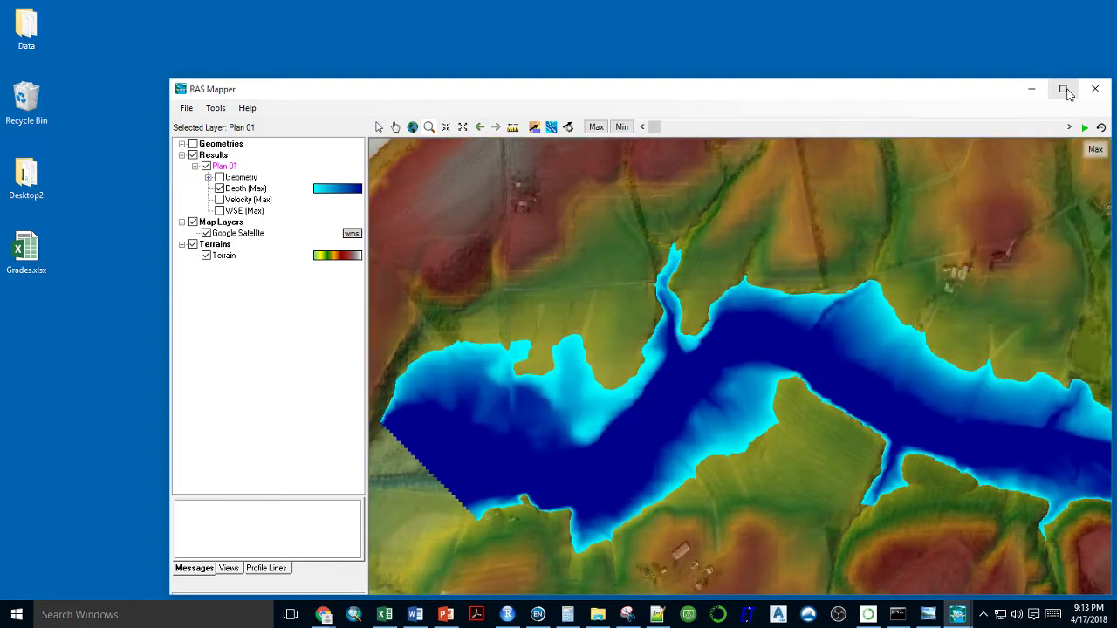
pyautogui.click(1063, 88)
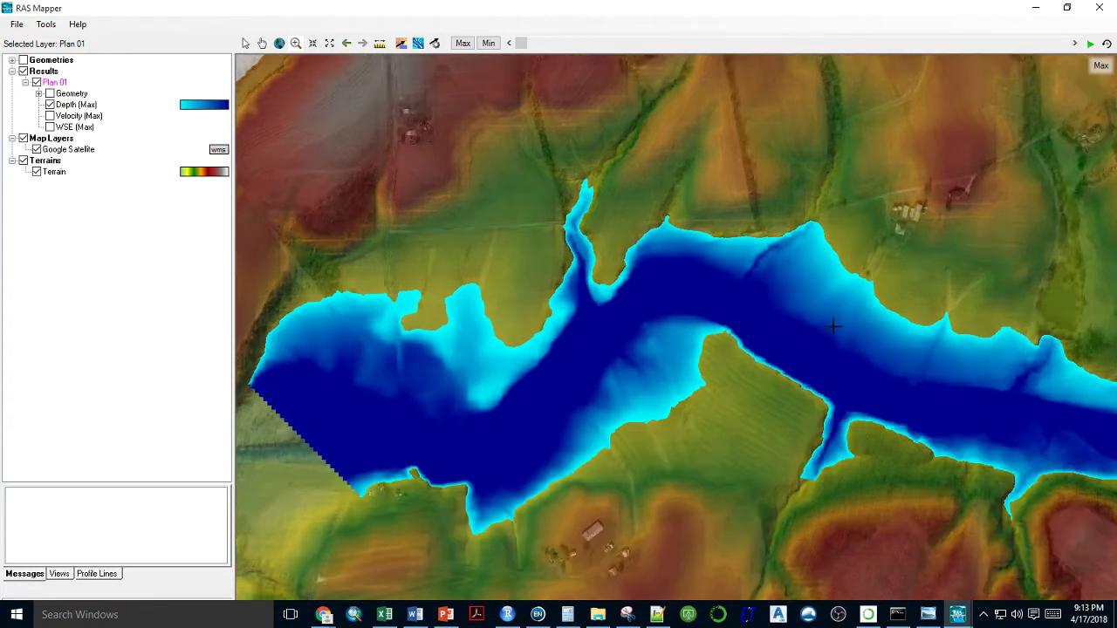
pyautogui.scroll(1, 834, 326)
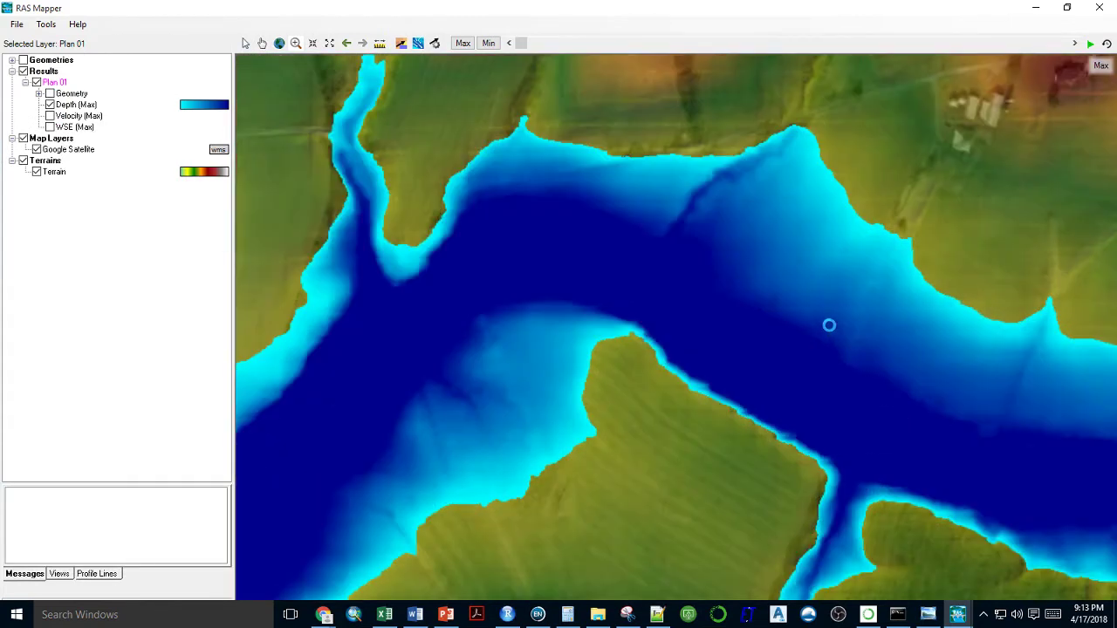
pyautogui.click(279, 43)
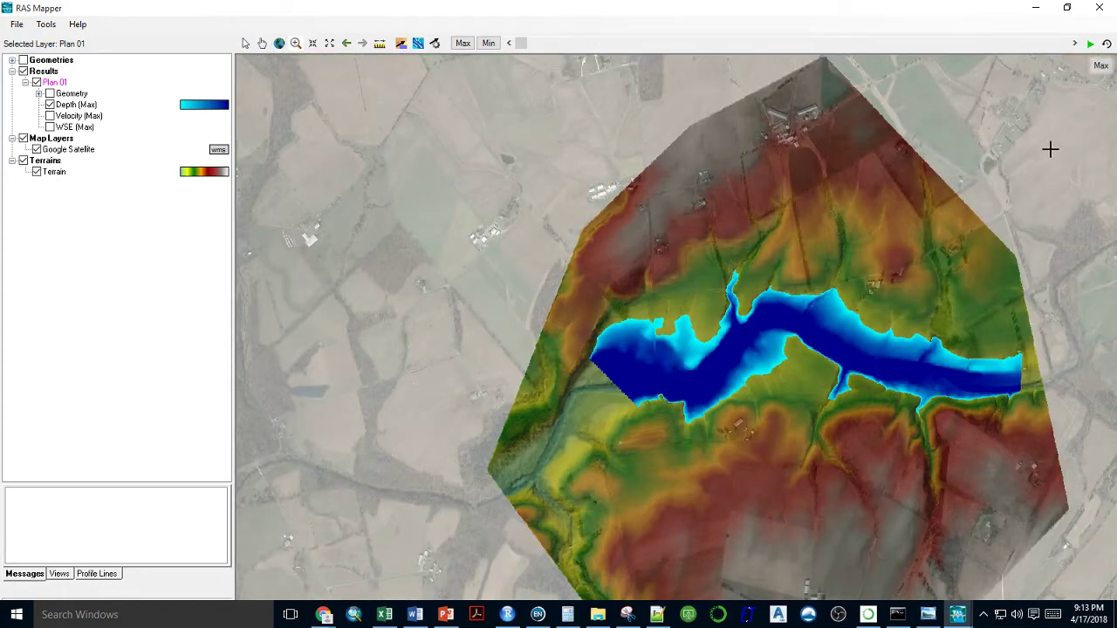
# - Select the Depth (Max) layer and play the time animation, reaching 06APR2017 16:45
pyautogui.click(69, 104)
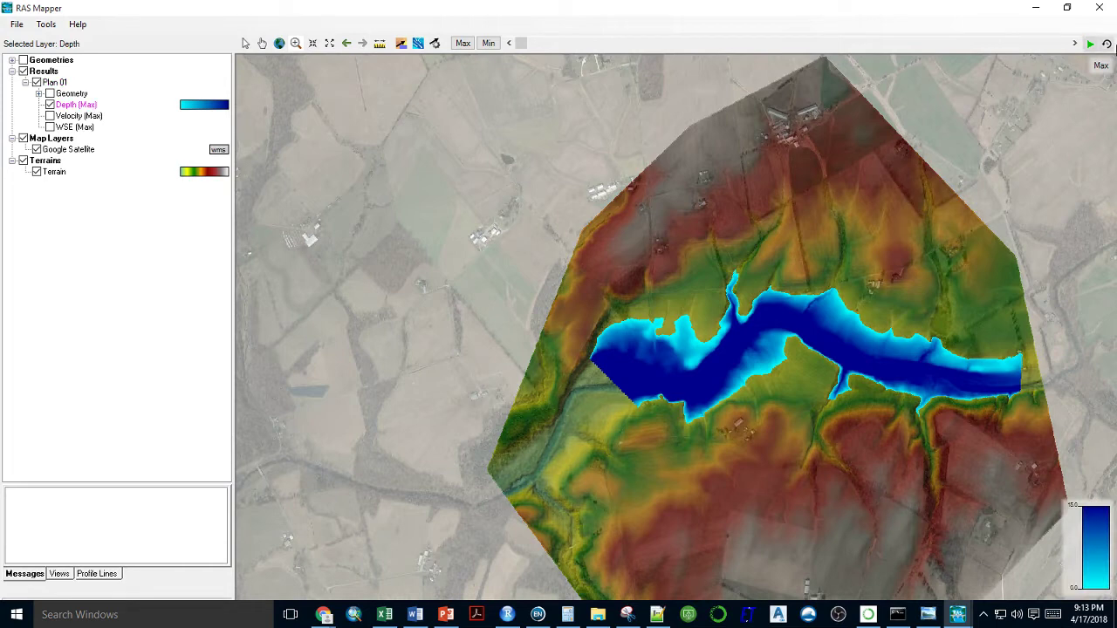
pyautogui.click(1089, 43)
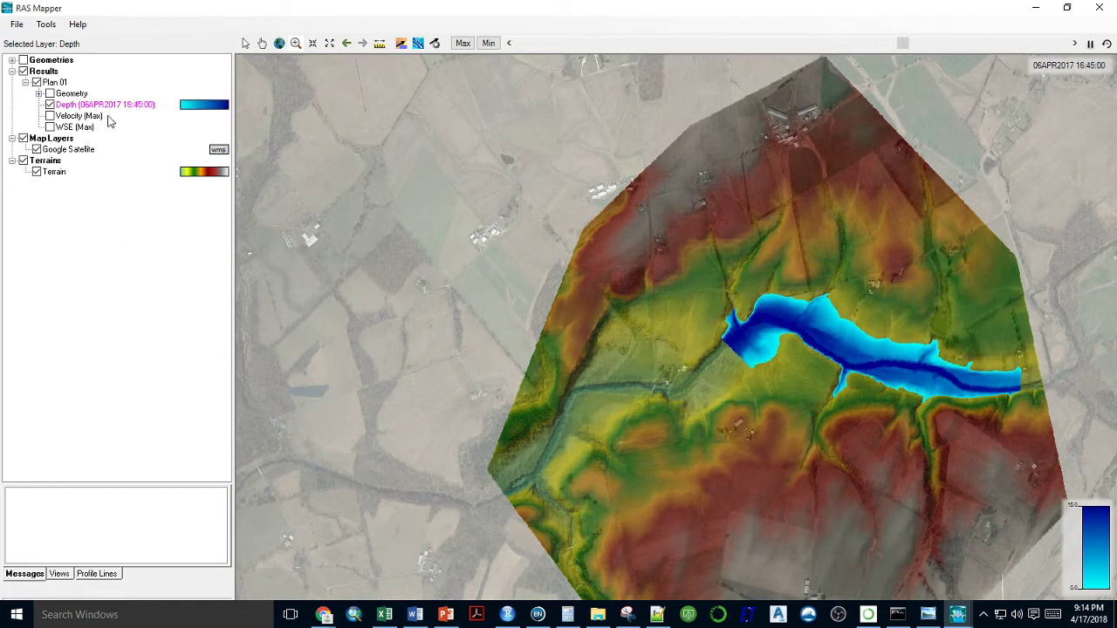
# - Change the Depth layer's surface colour ramp Max from 15.00 to 3, recreate it and apply
pyautogui.rightClick(114, 107)
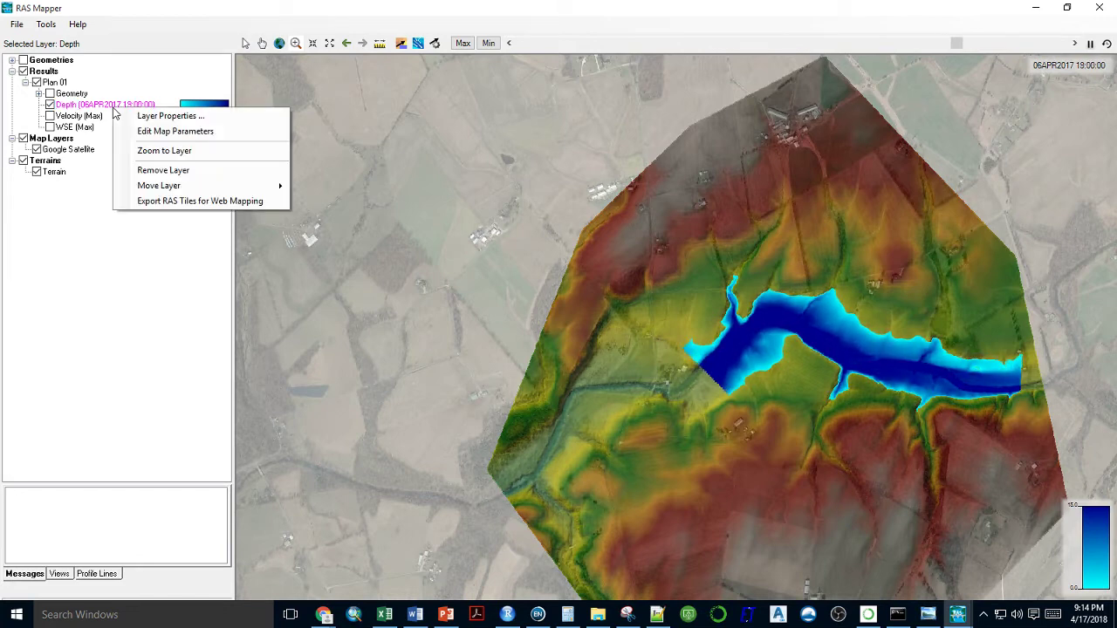
pyautogui.click(127, 116)
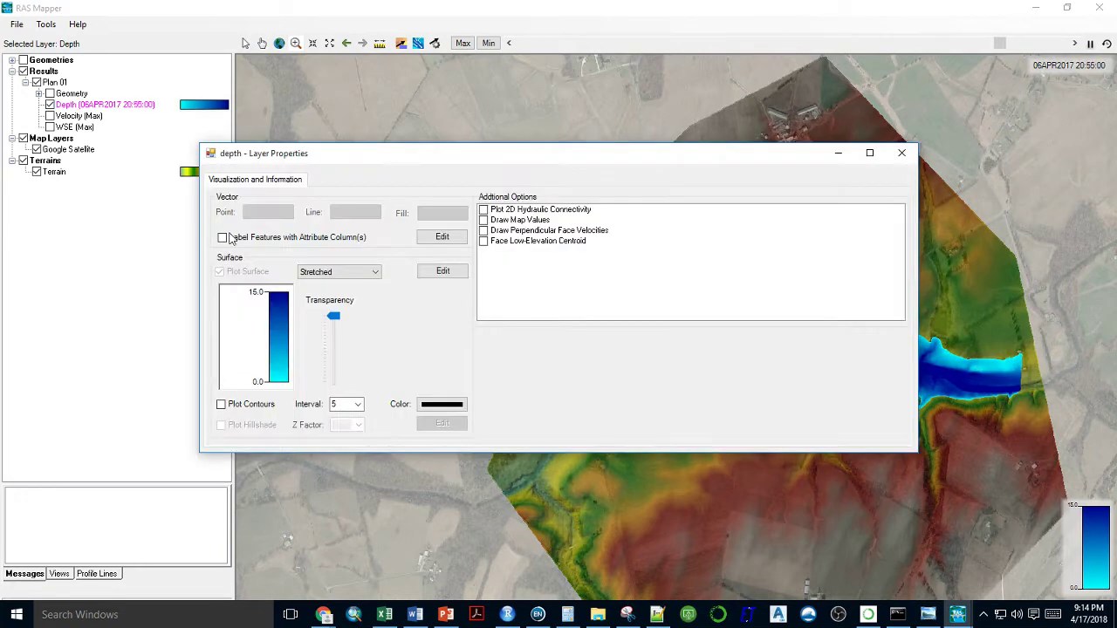
pyautogui.click(436, 276)
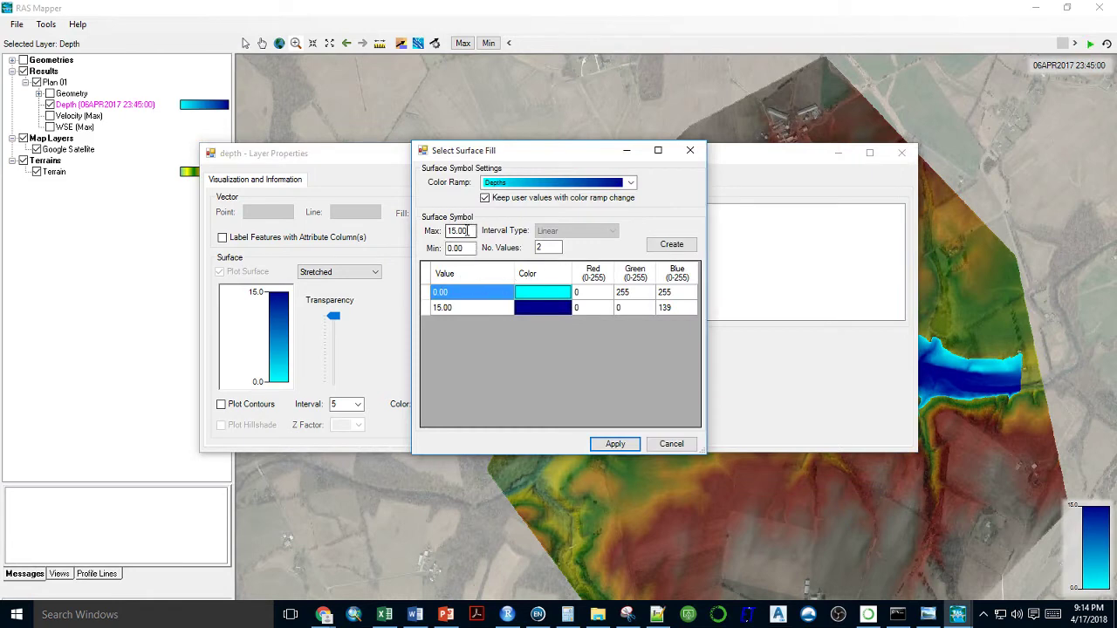
pyautogui.moveTo(476, 231); pyautogui.dragTo(403, 241)
pyautogui.write('3')
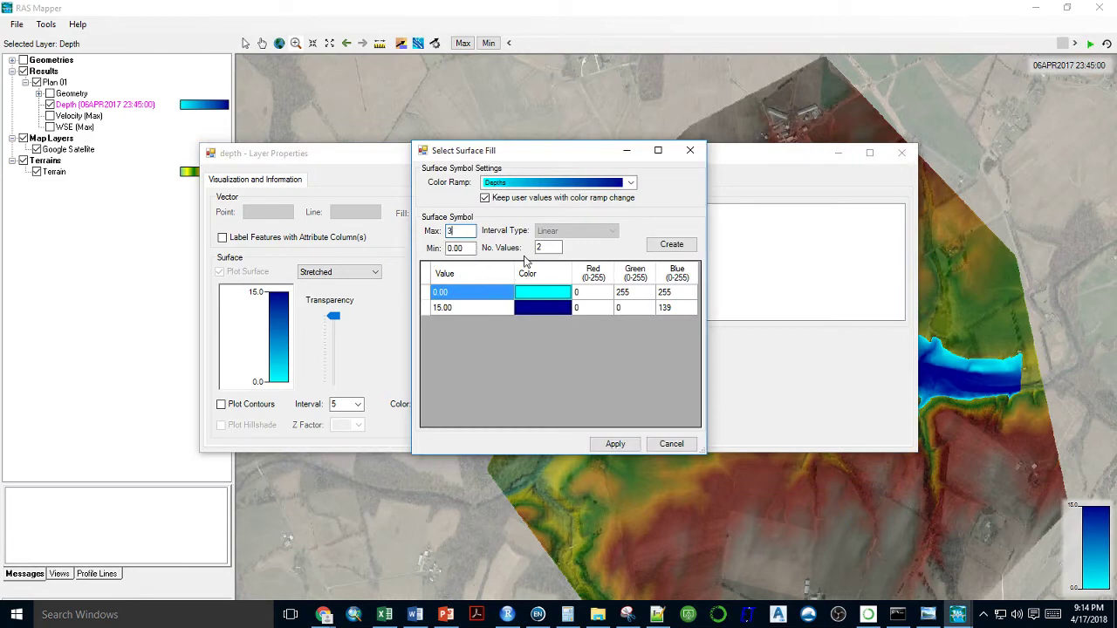
pyautogui.click(672, 245)
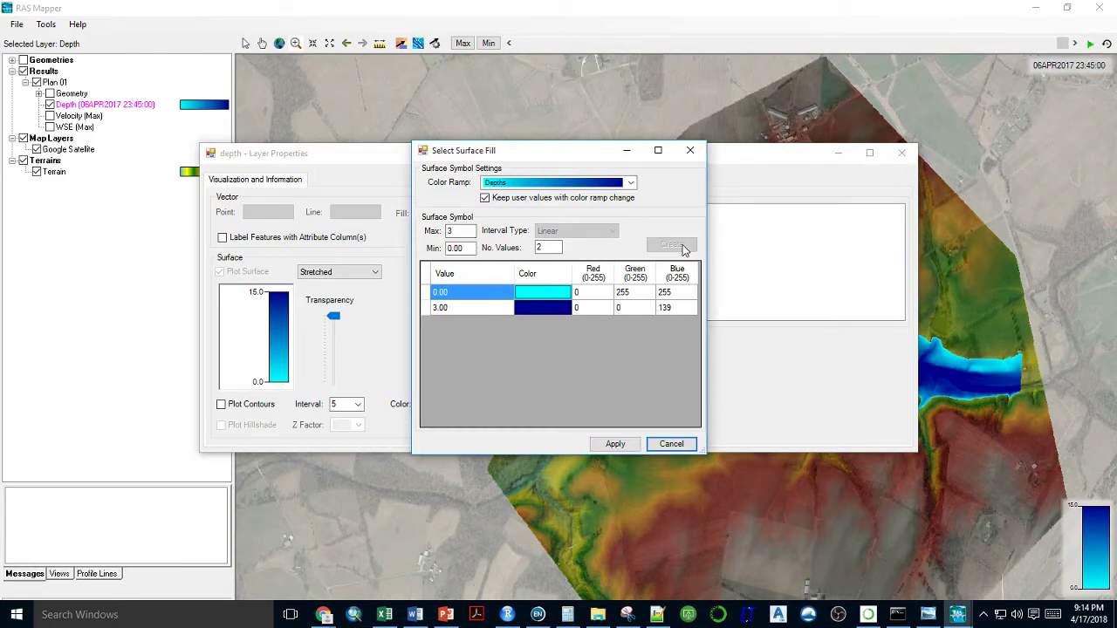
pyautogui.click(615, 444)
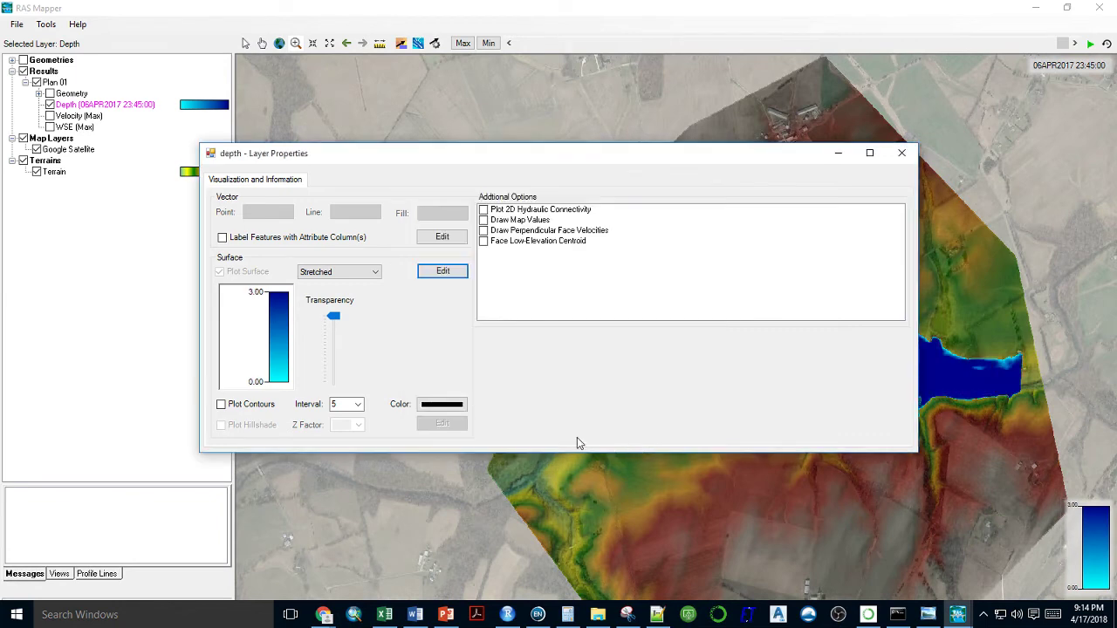
pyautogui.click(902, 153)
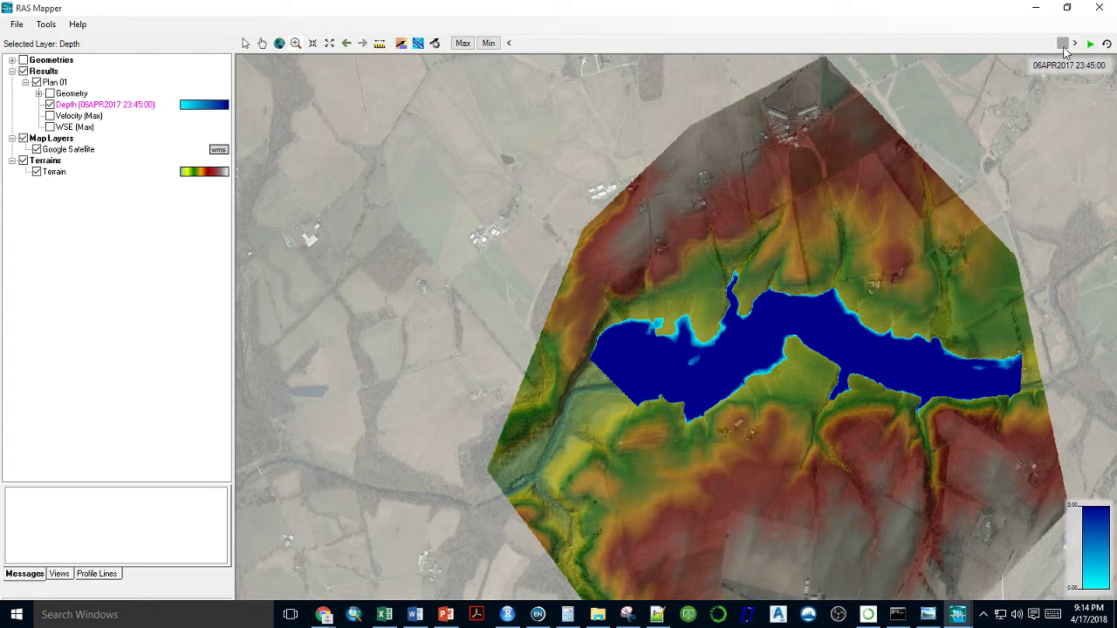
pyautogui.moveTo(1062, 43); pyautogui.dragTo(492, 86)
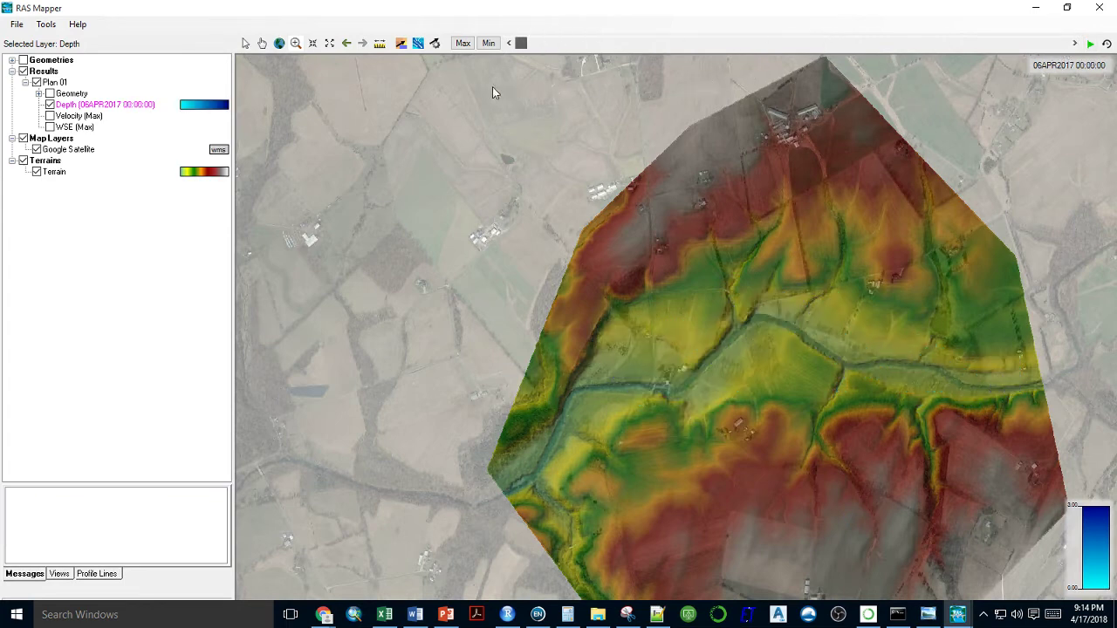
pyautogui.click(1092, 44)
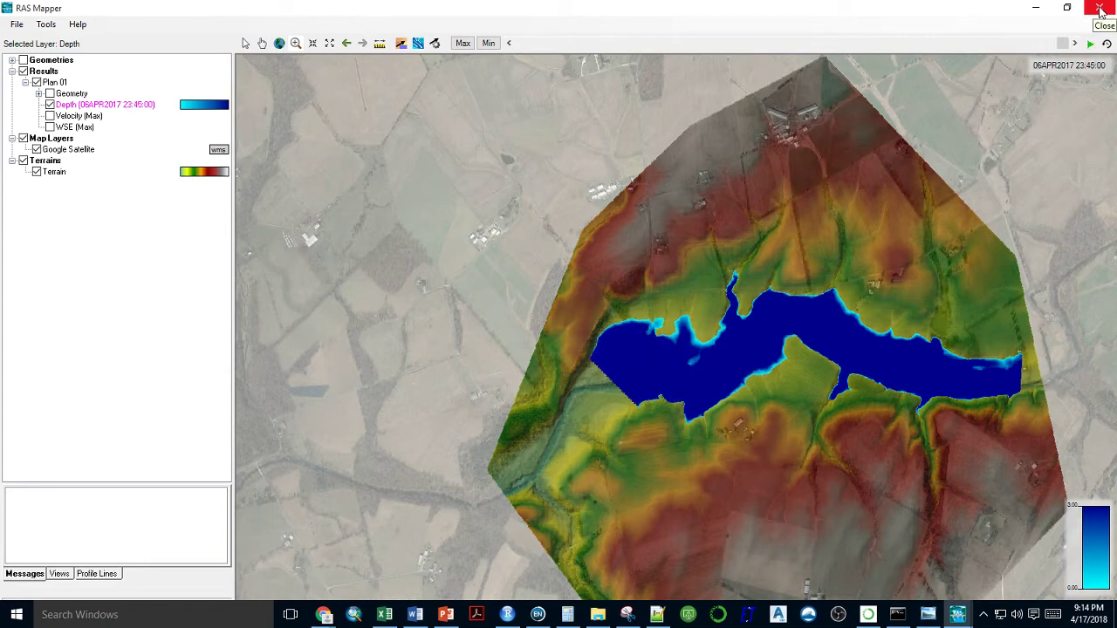
# - Close RAS Mapper, reopen Unsteady Flow Analysis and set the computation interval to 1 Minute
pyautogui.click(1101, 10)
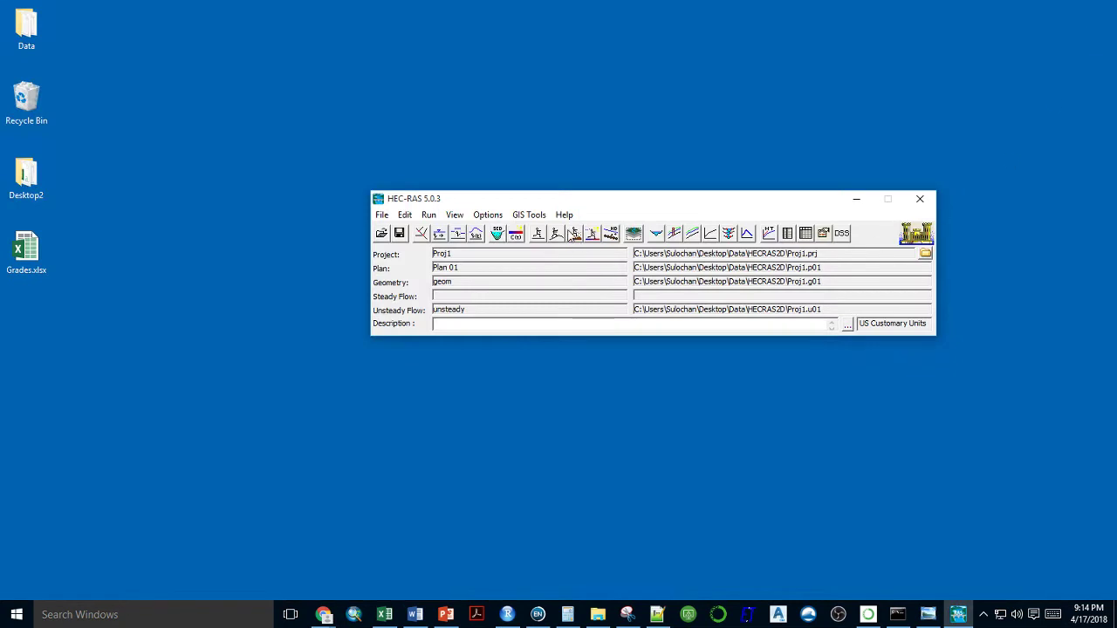
pyautogui.click(556, 234)
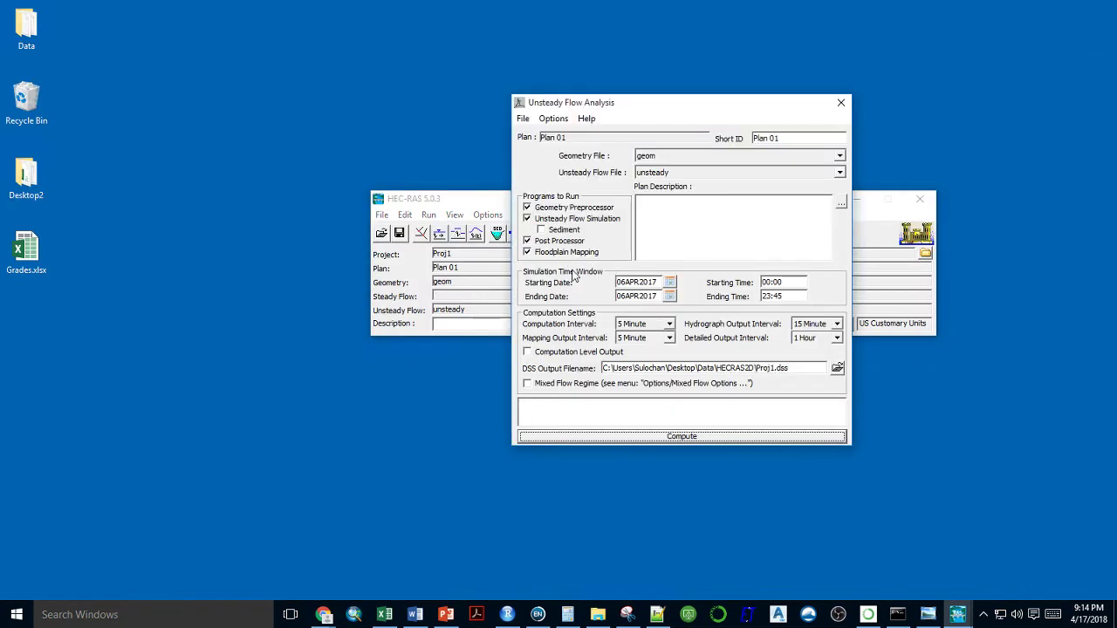
pyautogui.click(670, 325)
pyautogui.scroll(2, 673, 335)
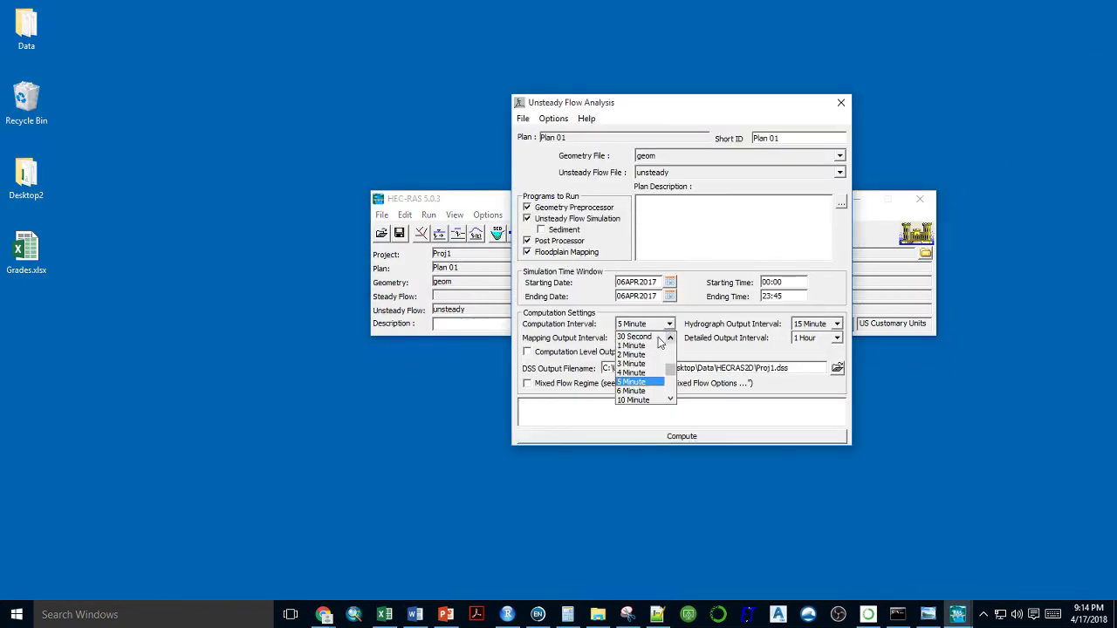
pyautogui.click(648, 349)
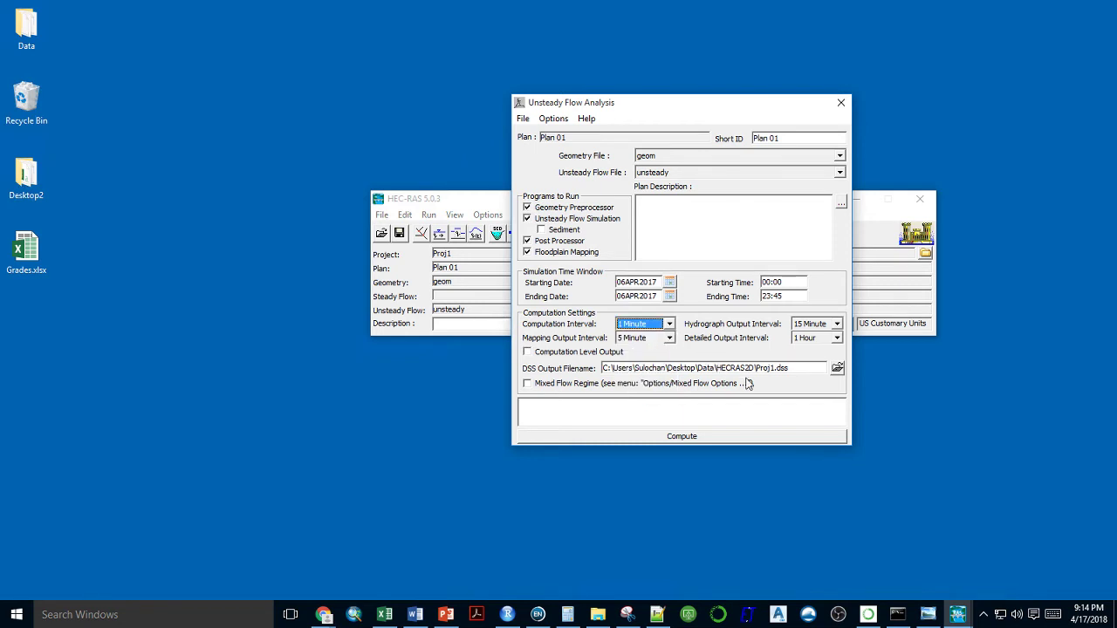
pyautogui.click(565, 122)
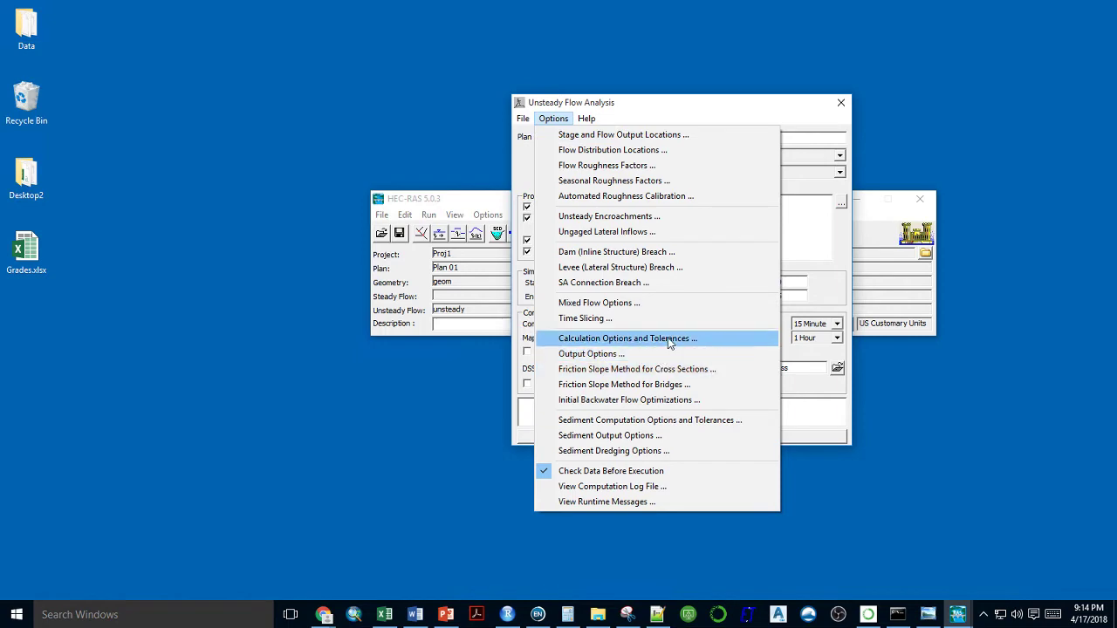
# - Set the 2DFlowArea Initial Conditions Time to 1 hour in the 2D Flow Options and confirm
pyautogui.click(629, 338)
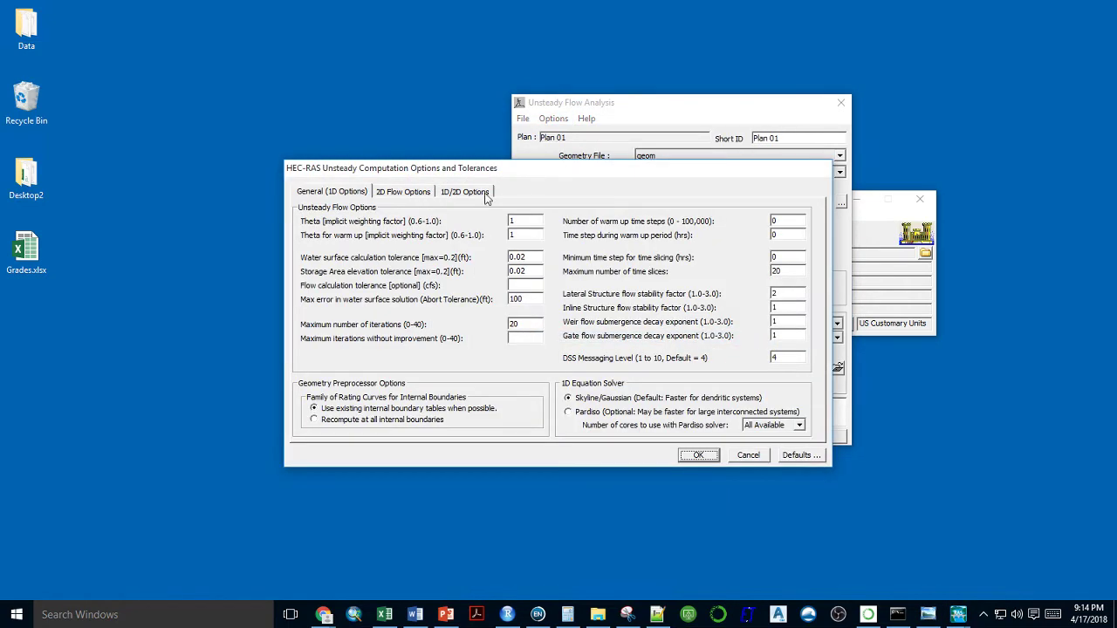
pyautogui.click(748, 456)
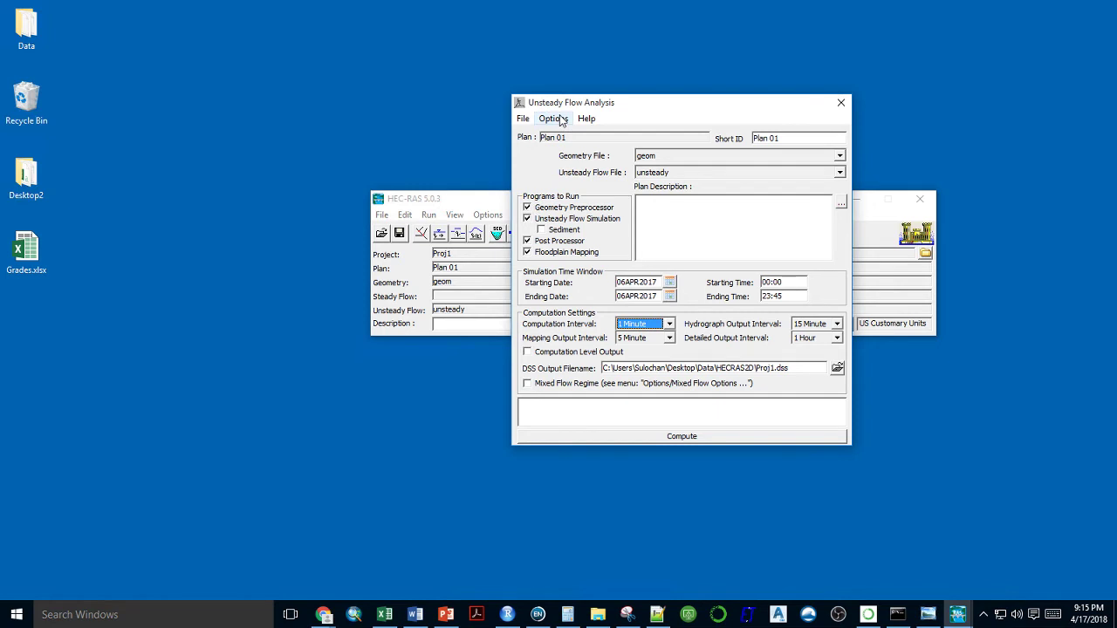
pyautogui.click(555, 118)
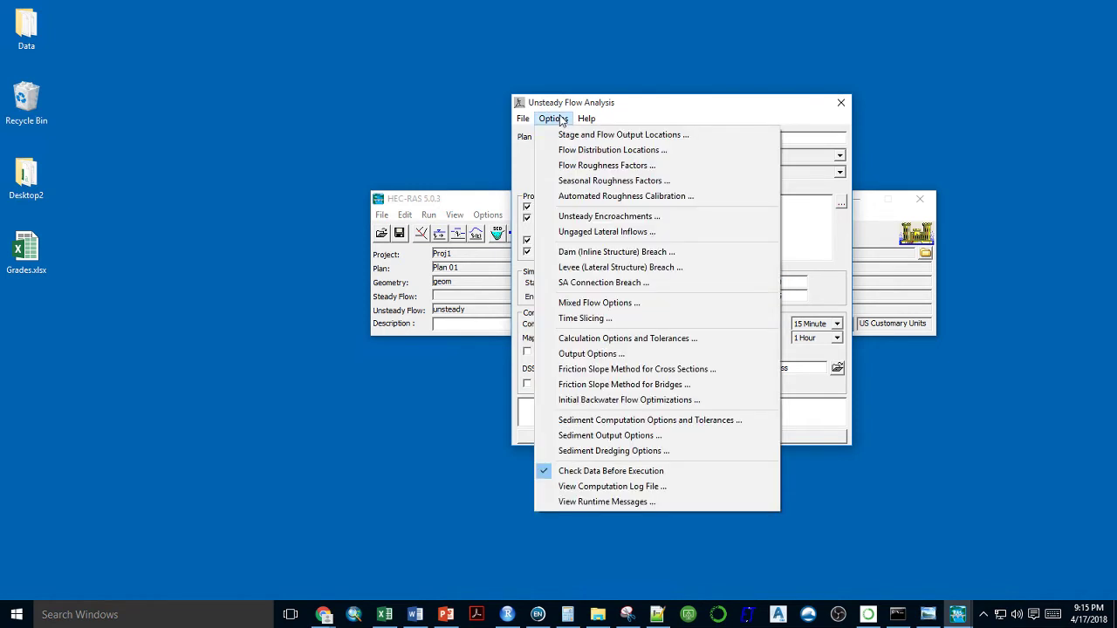
pyautogui.click(575, 340)
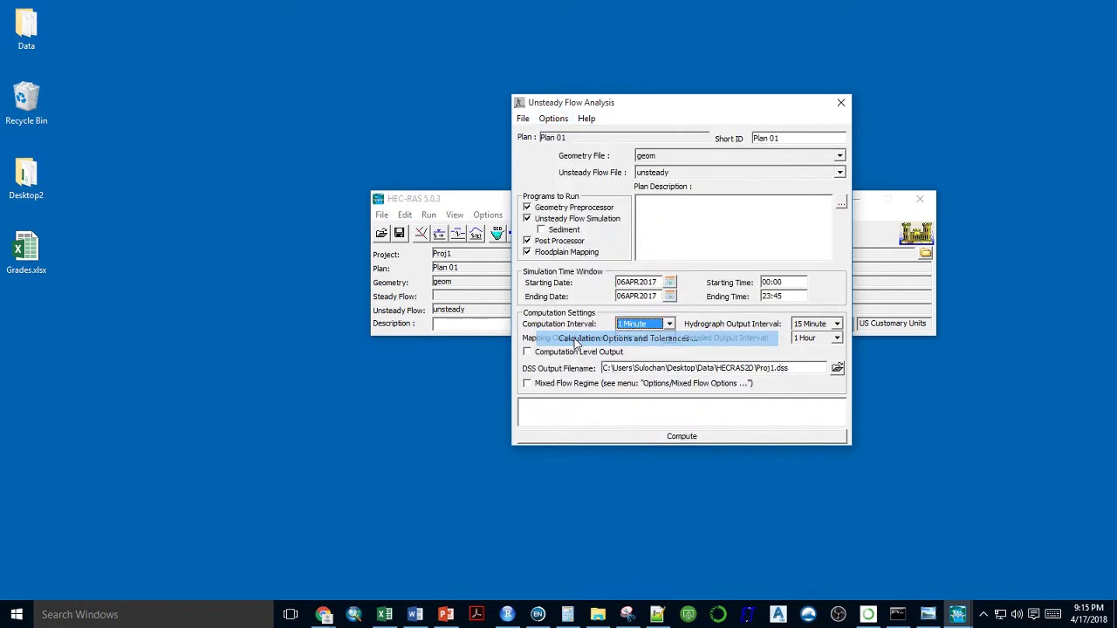
pyautogui.click(426, 191)
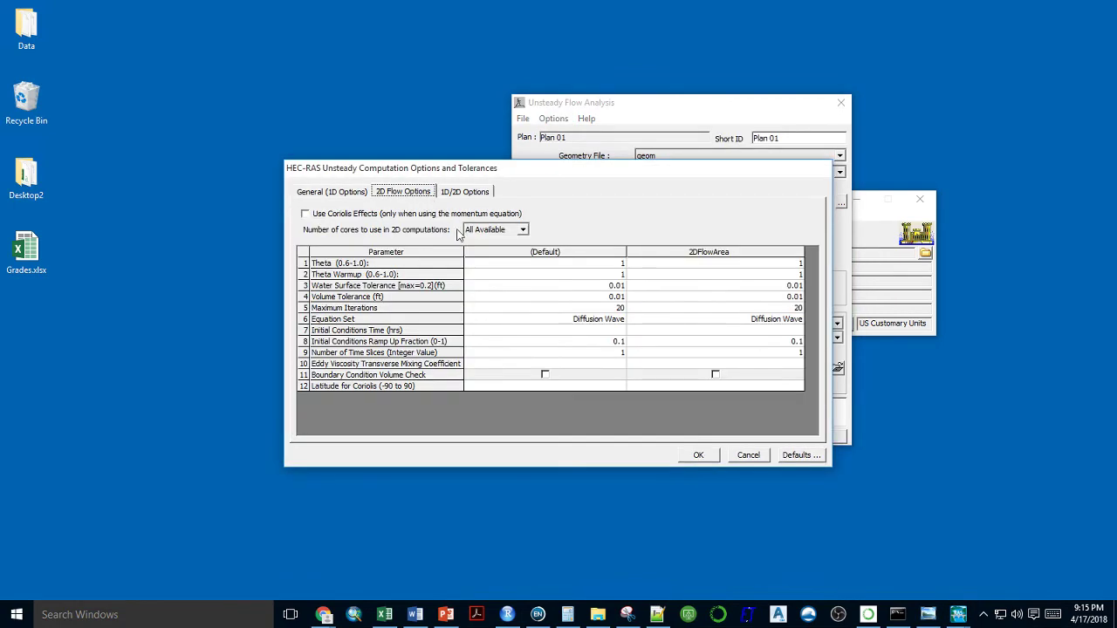
pyautogui.click(380, 331)
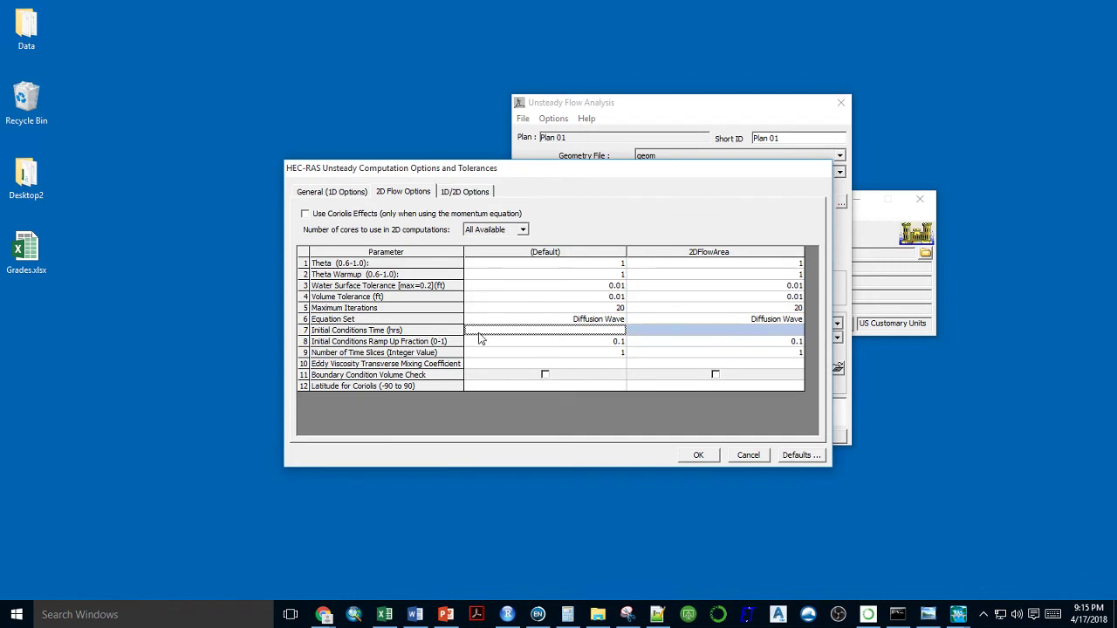
pyautogui.click(717, 332)
pyautogui.write('1')
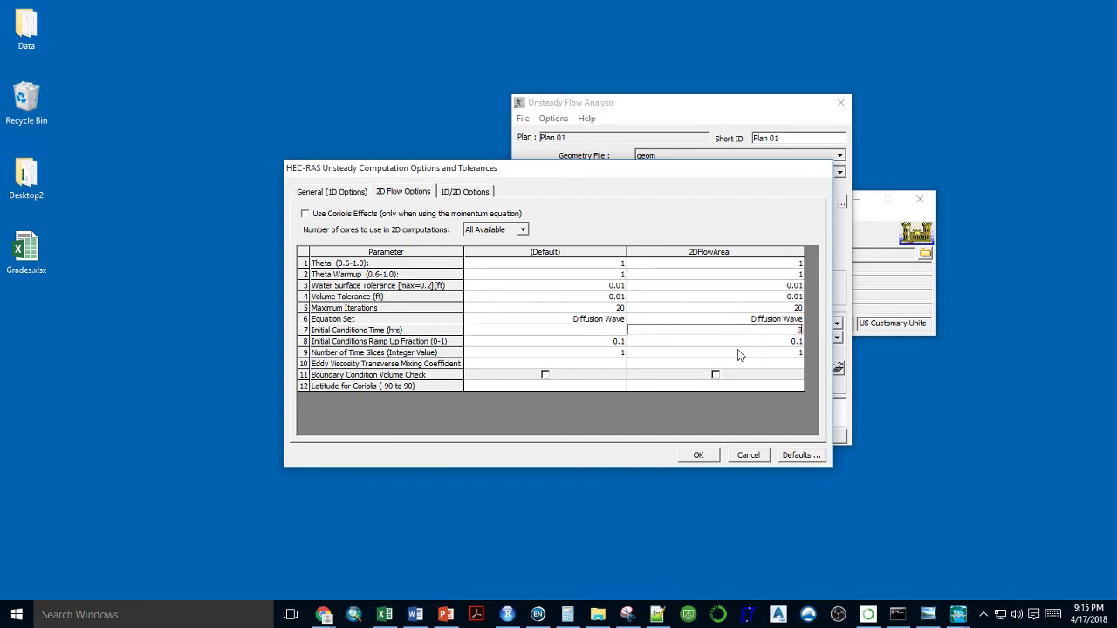
pyautogui.click(699, 455)
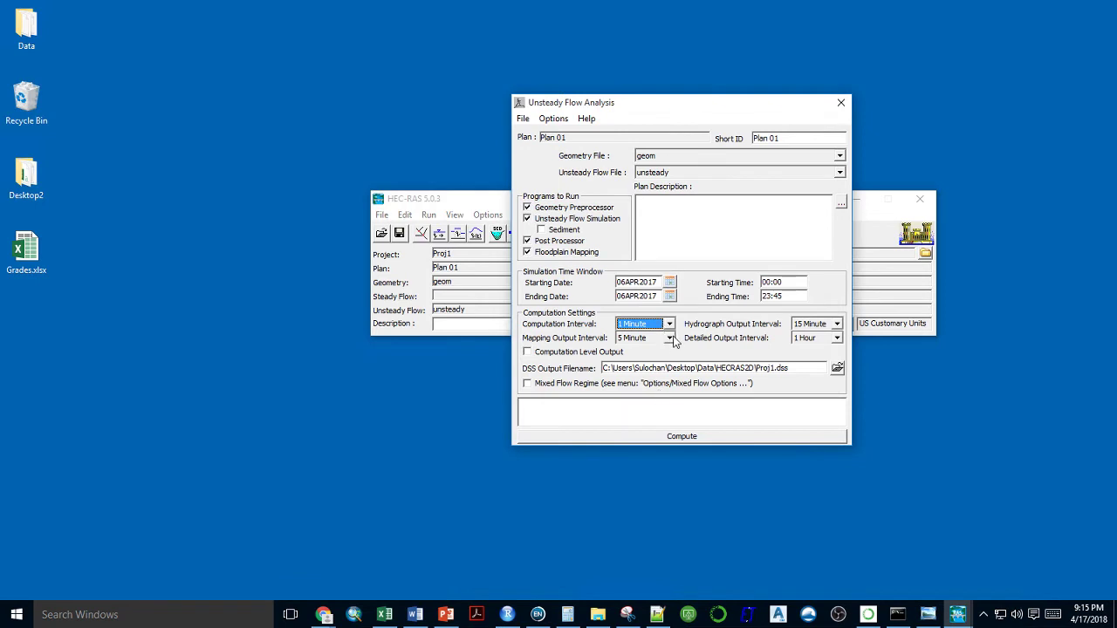
# - Set the Mapping Output Interval to 2 Minute
pyautogui.click(669, 338)
pyautogui.click(670, 352)
pyautogui.click(670, 351)
pyautogui.click(671, 351)
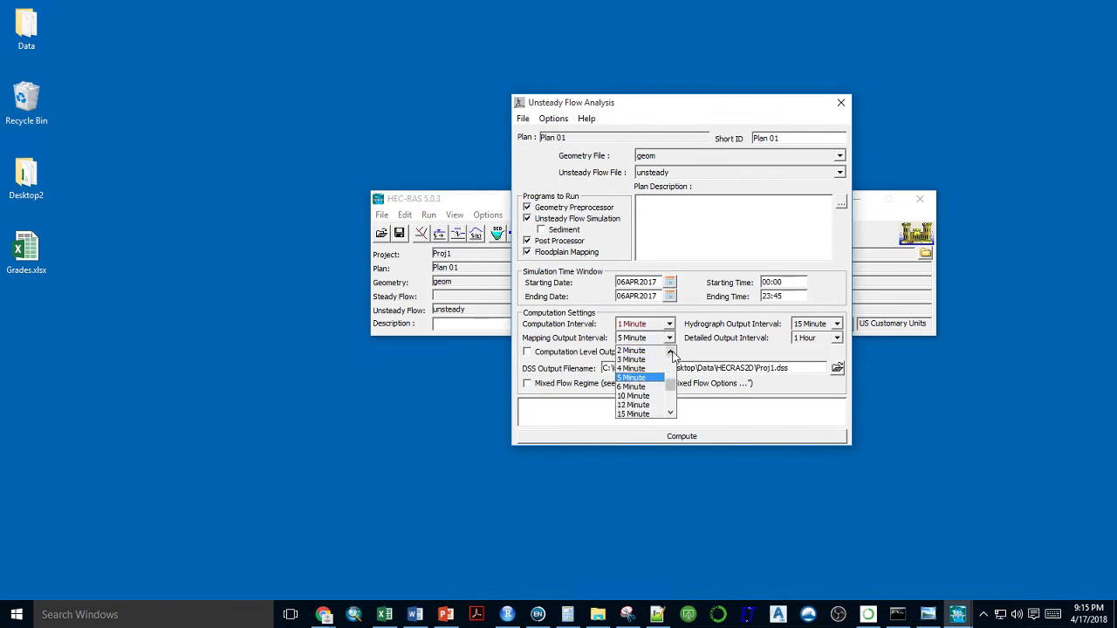
pyautogui.click(670, 352)
pyautogui.click(646, 360)
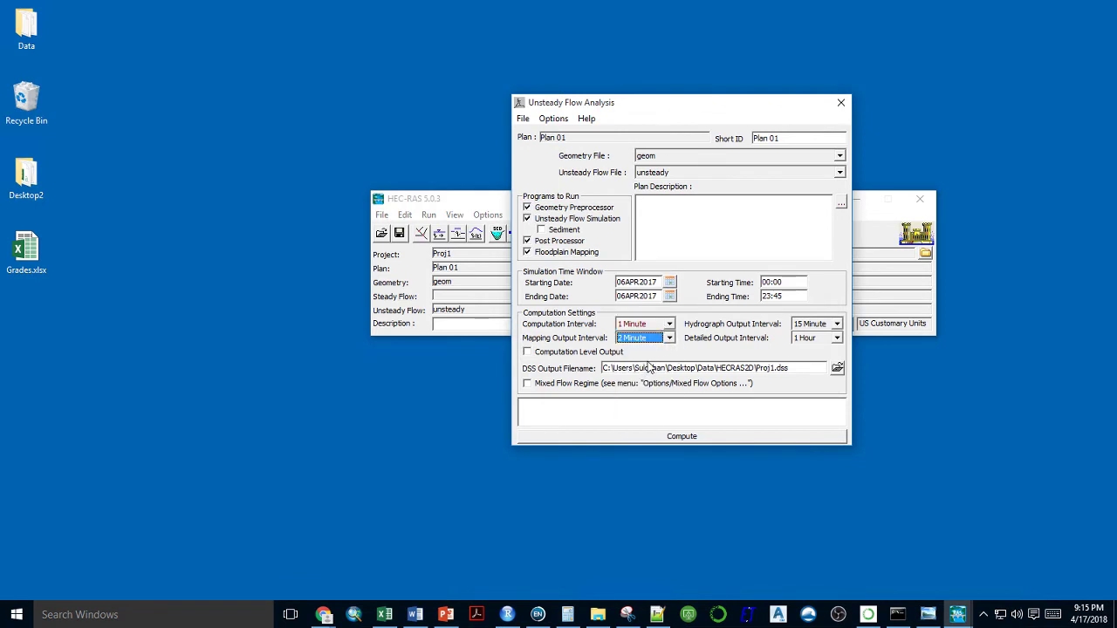
# - Run the unsteady simulation to completion through 06APR2017 23:45
pyautogui.click(682, 439)
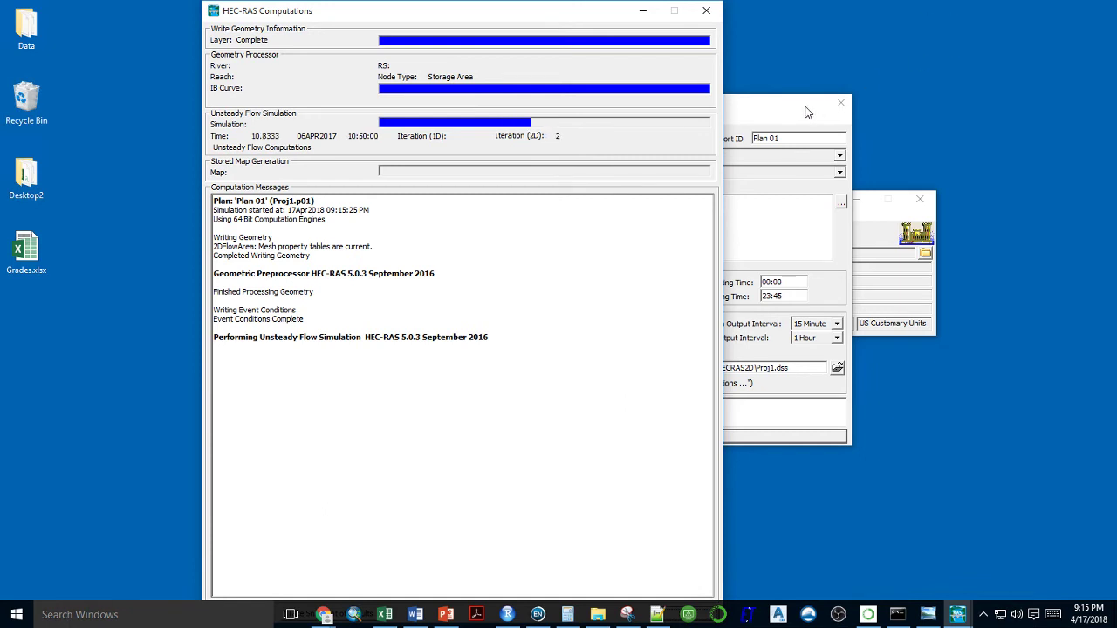
pyautogui.moveTo(807, 112); pyautogui.dragTo(936, 236)
pyautogui.click(957, 614)
pyautogui.moveTo(754, 261); pyautogui.dragTo(985, 115)
pyautogui.click(496, 12)
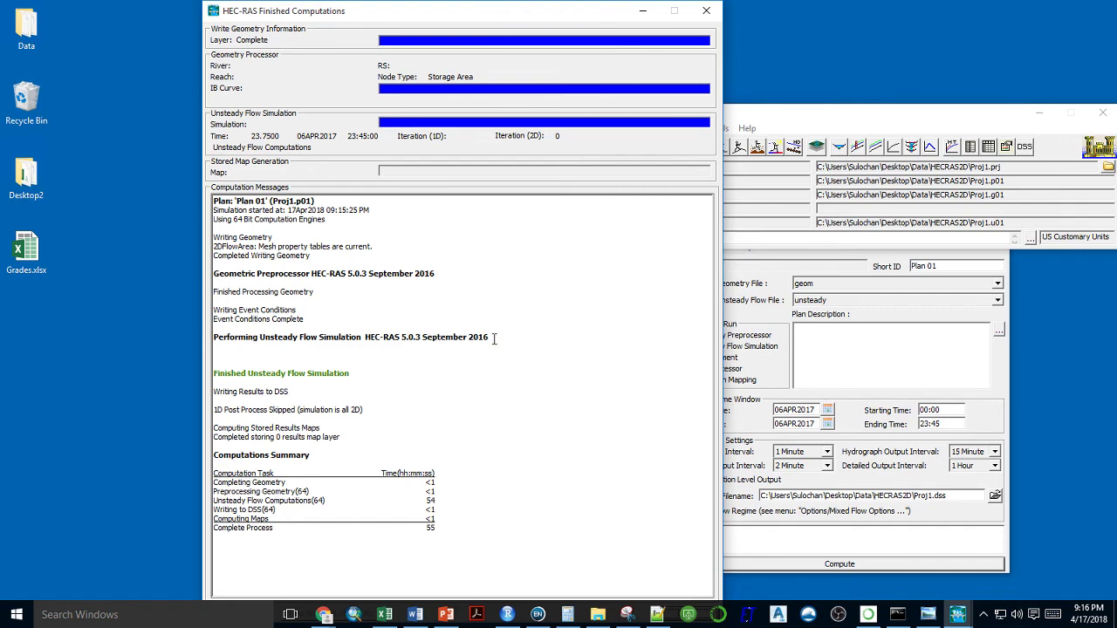
# - Reopen RAS Mapper, select the Depth layer and animate it from an earlier time
pyautogui.click(706, 10)
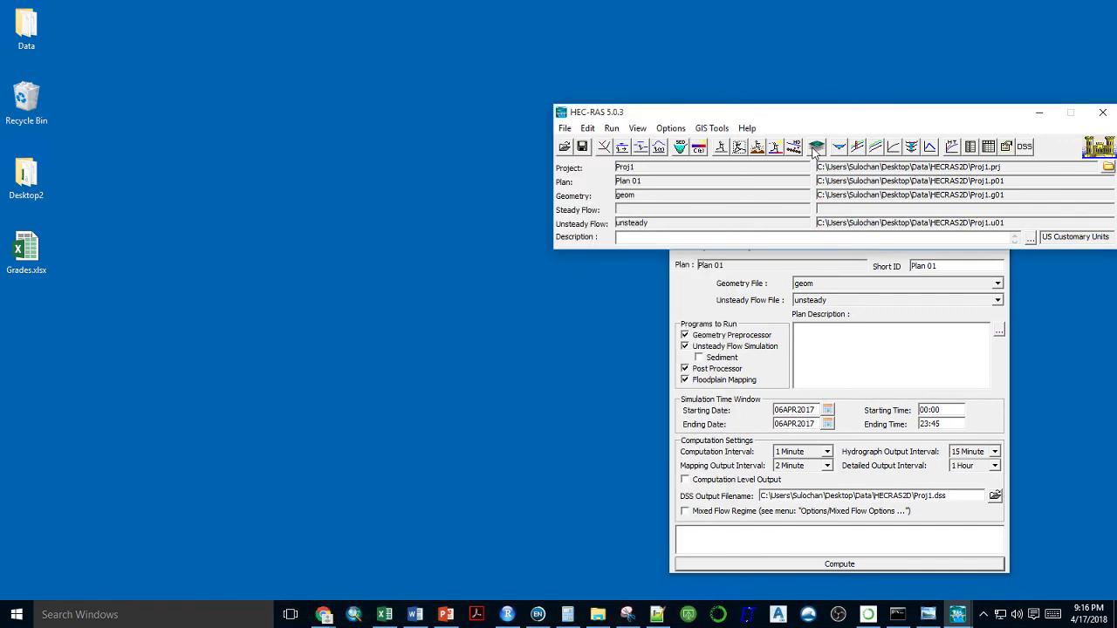
pyautogui.click(815, 147)
pyautogui.moveTo(845, 96); pyautogui.dragTo(765, 4)
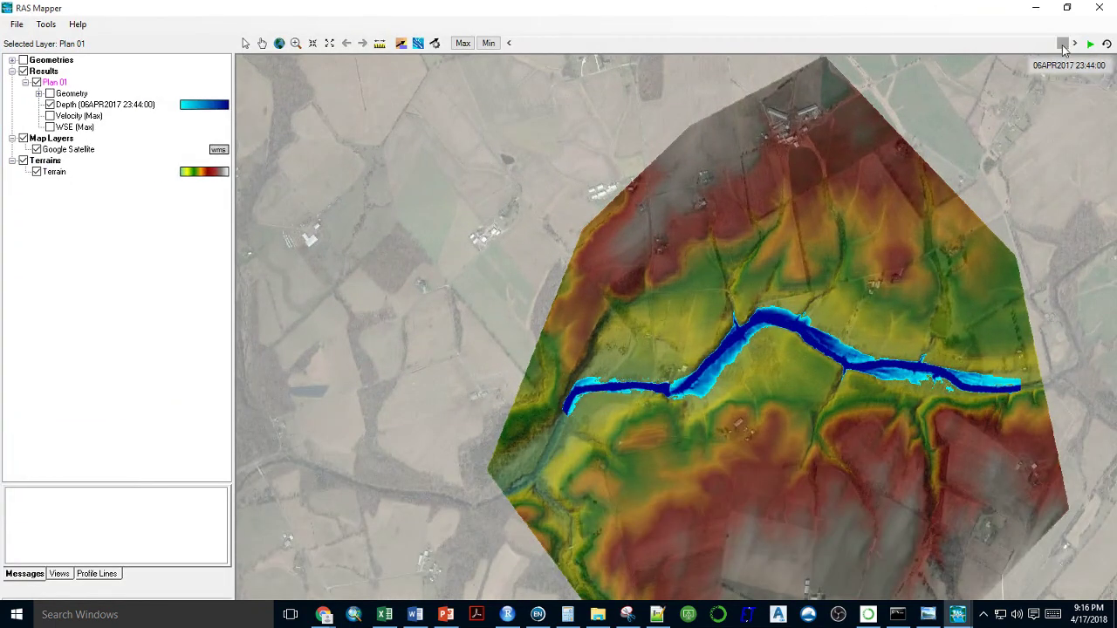
pyautogui.click(99, 105)
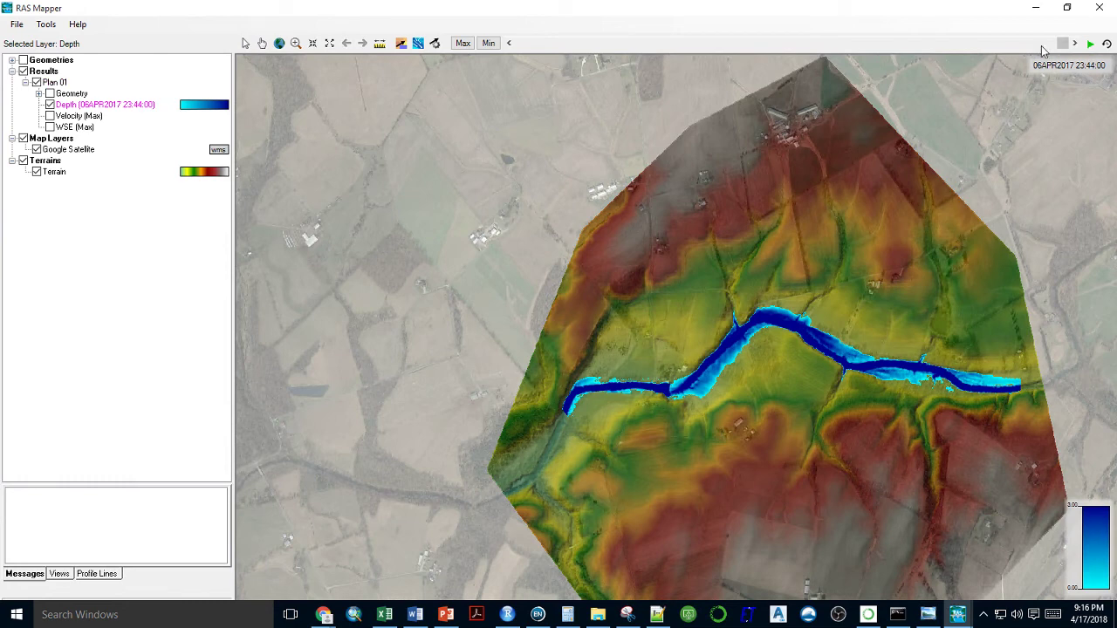
pyautogui.moveTo(1062, 43); pyautogui.dragTo(503, 54)
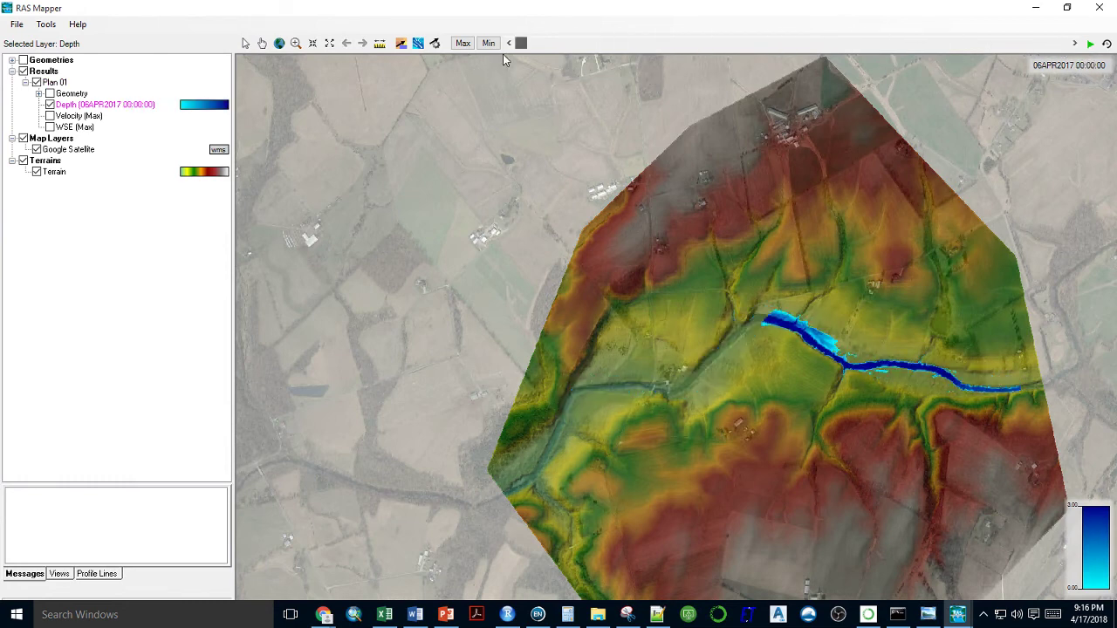
pyautogui.click(1089, 43)
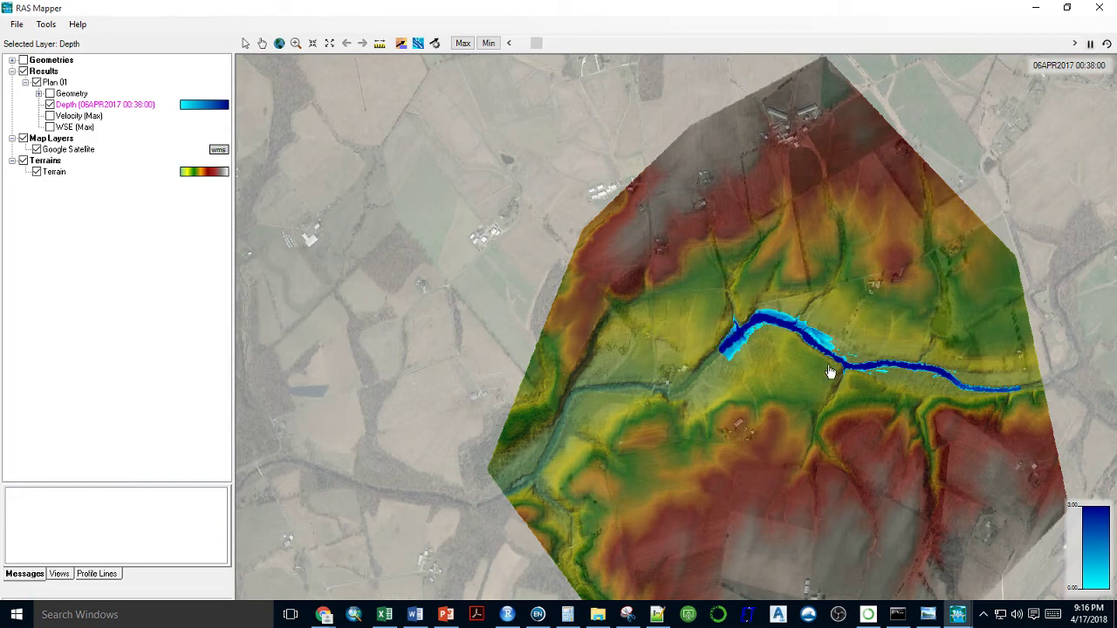
# - Compare depth at 21:20 on 06APR2017 with the Max view, ending on Max
pyautogui.moveTo(752, 332)
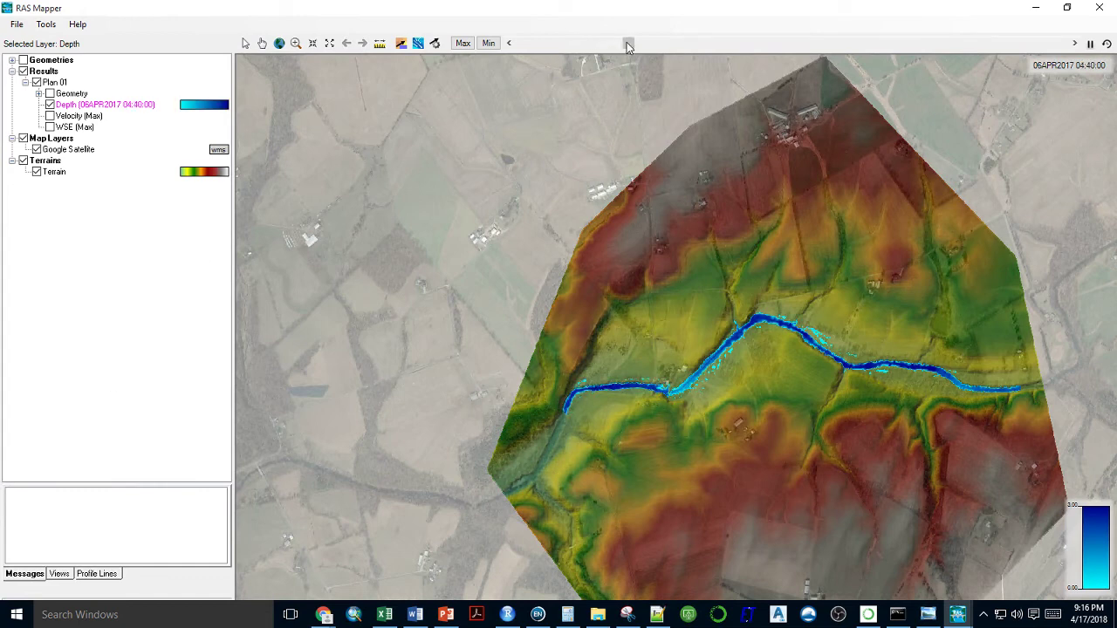
pyautogui.moveTo(650, 48); pyautogui.dragTo(968, 75)
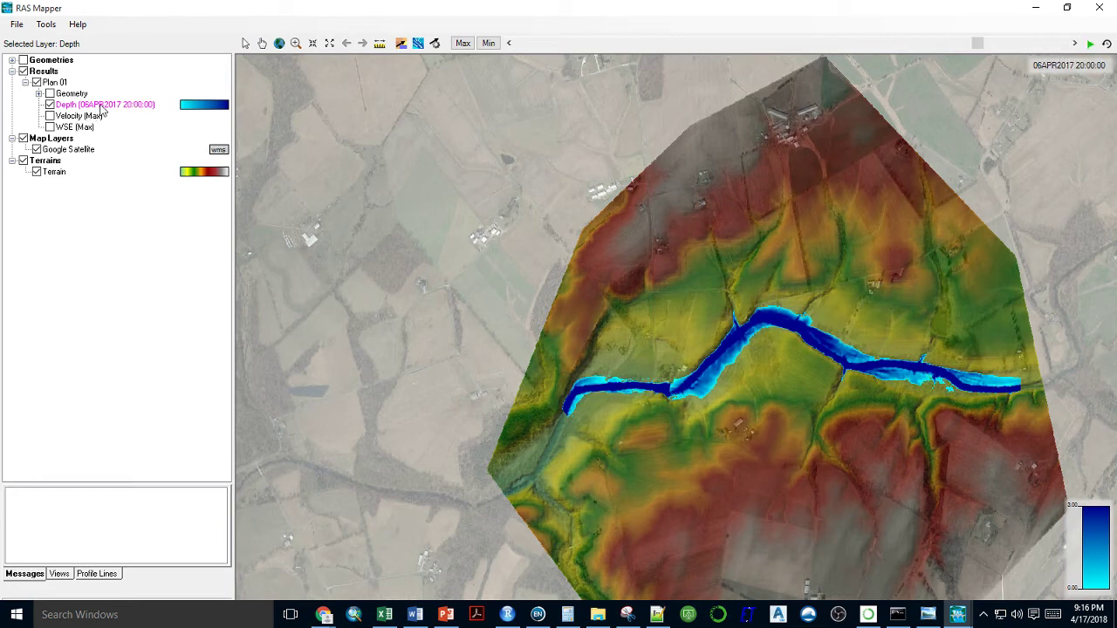
pyautogui.click(462, 43)
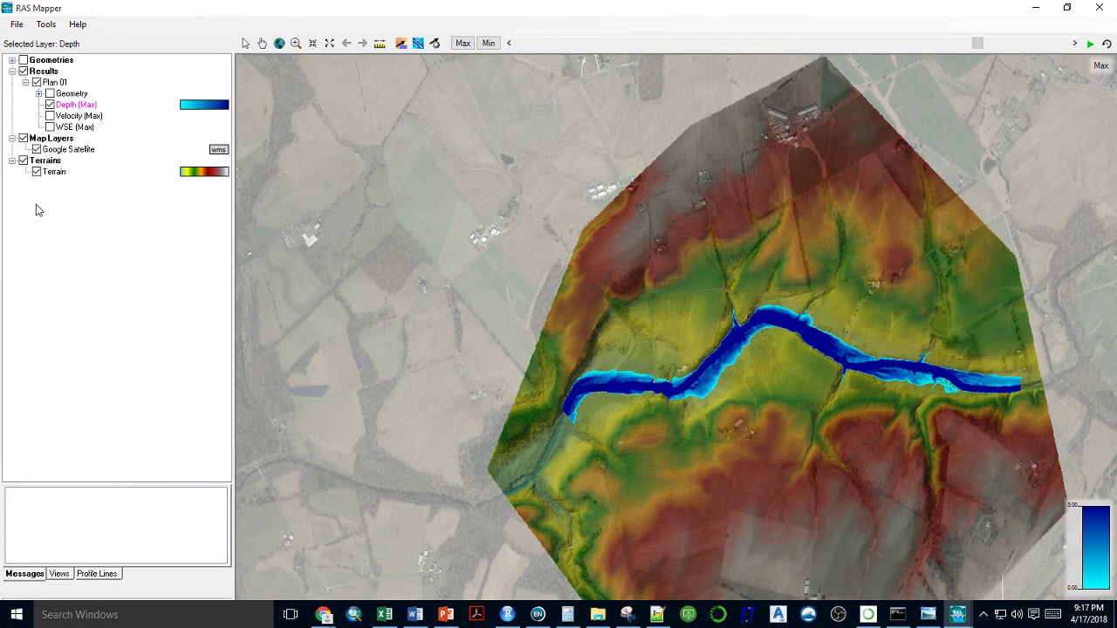
pyautogui.moveTo(977, 44); pyautogui.dragTo(1008, 46)
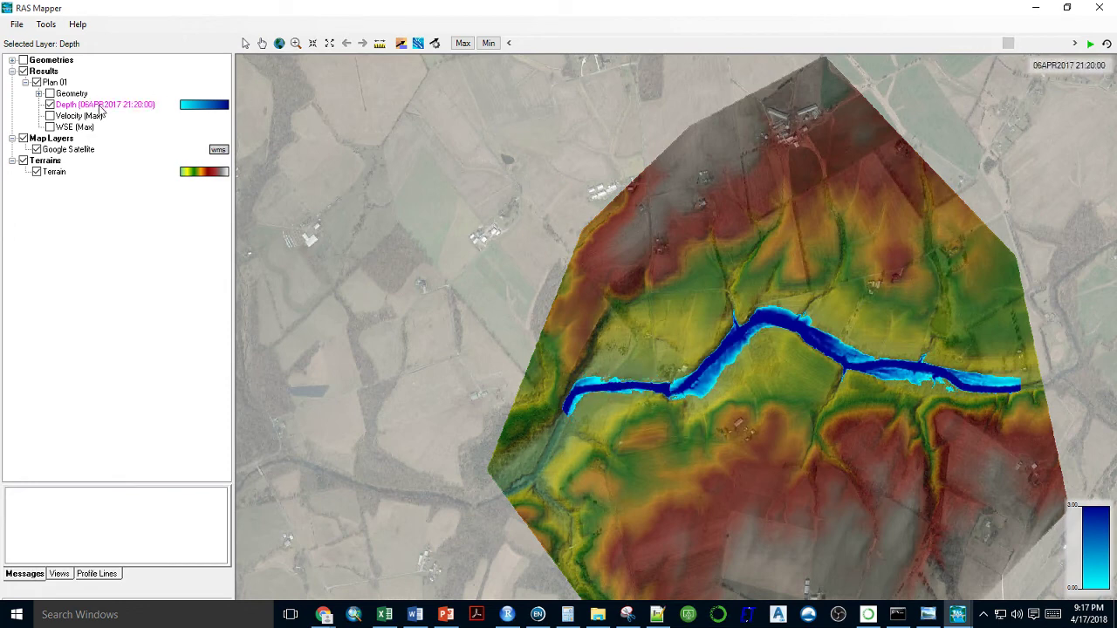
pyautogui.click(464, 45)
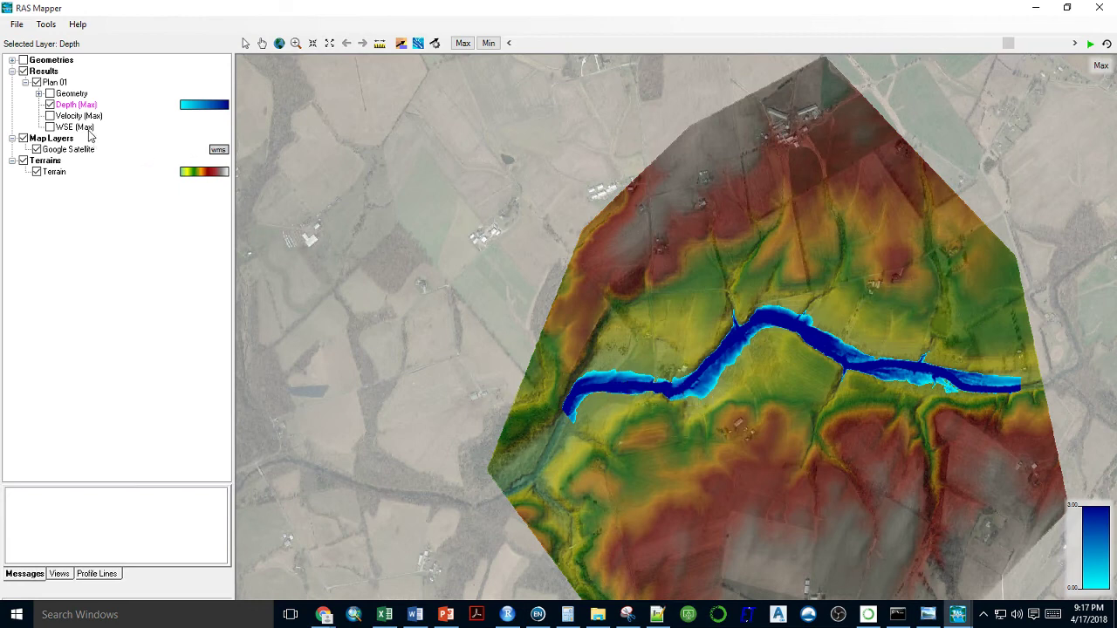
pyautogui.click(50, 127)
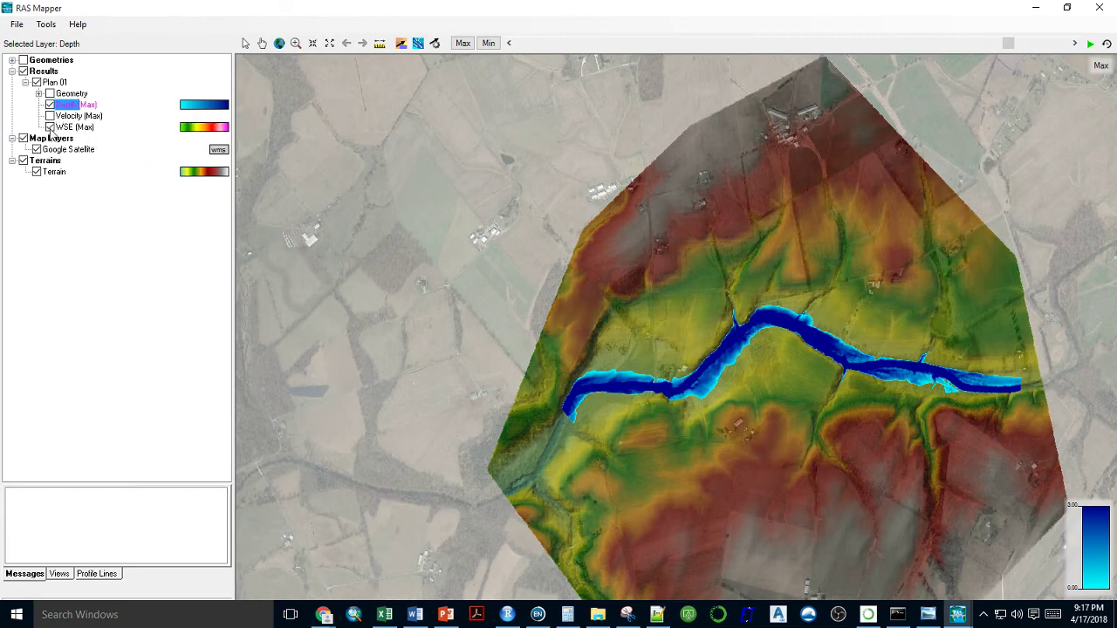
pyautogui.click(51, 105)
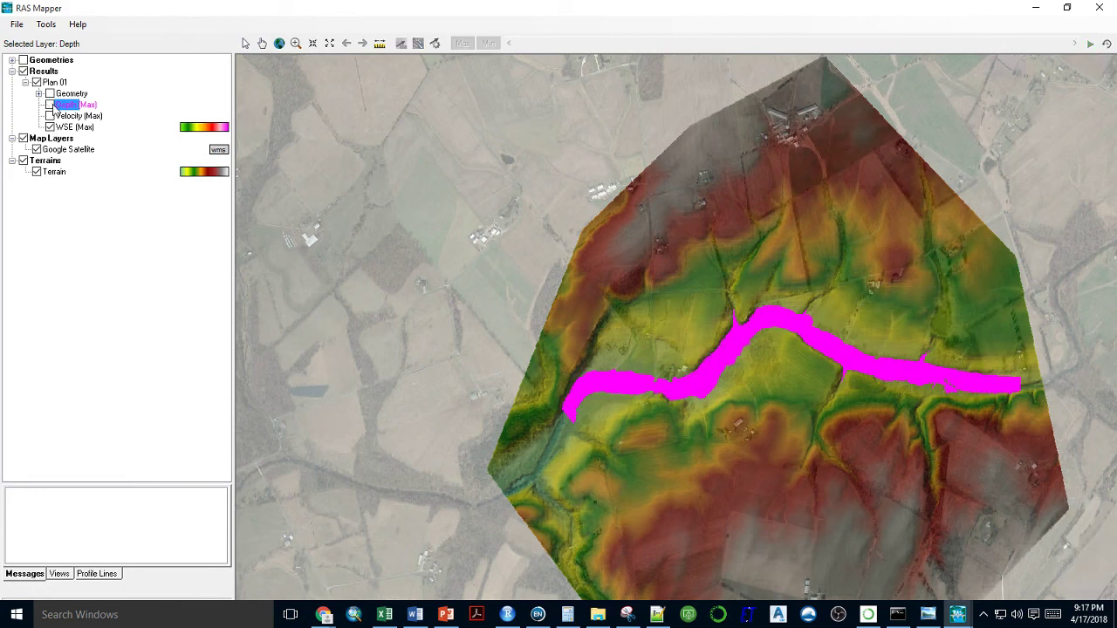
pyautogui.click(74, 128)
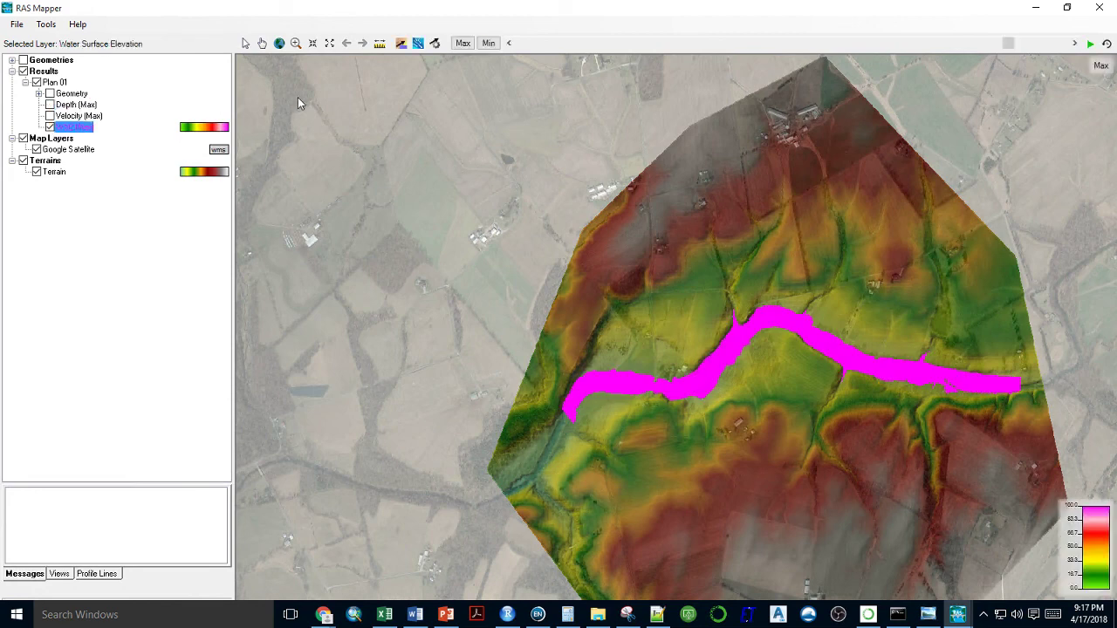
pyautogui.click(491, 44)
pyautogui.click(461, 43)
pyautogui.click(69, 105)
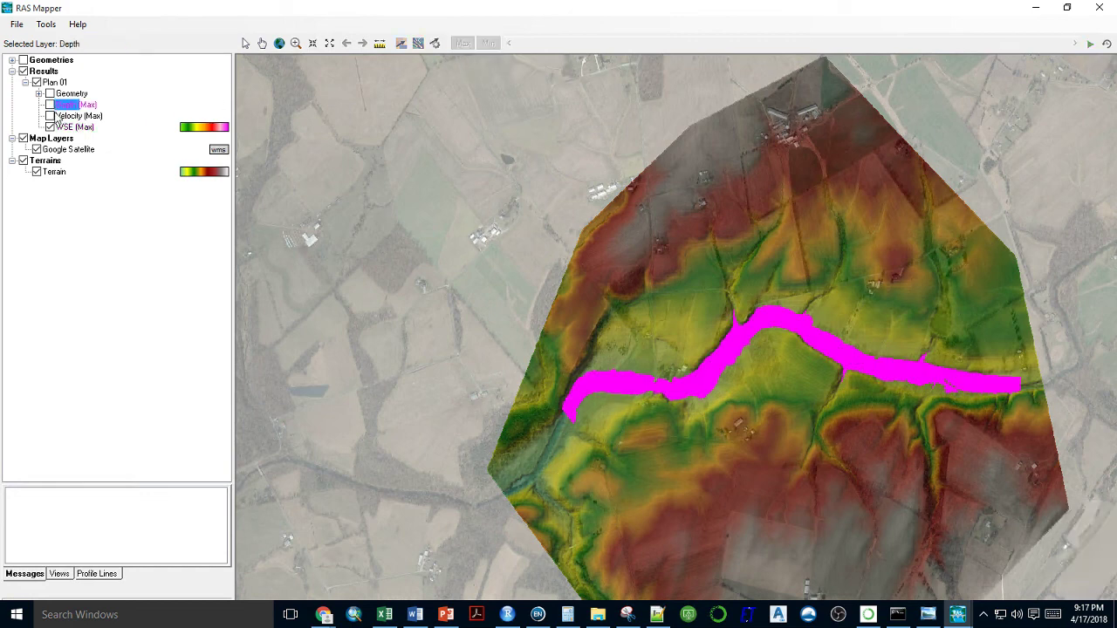
pyautogui.click(50, 105)
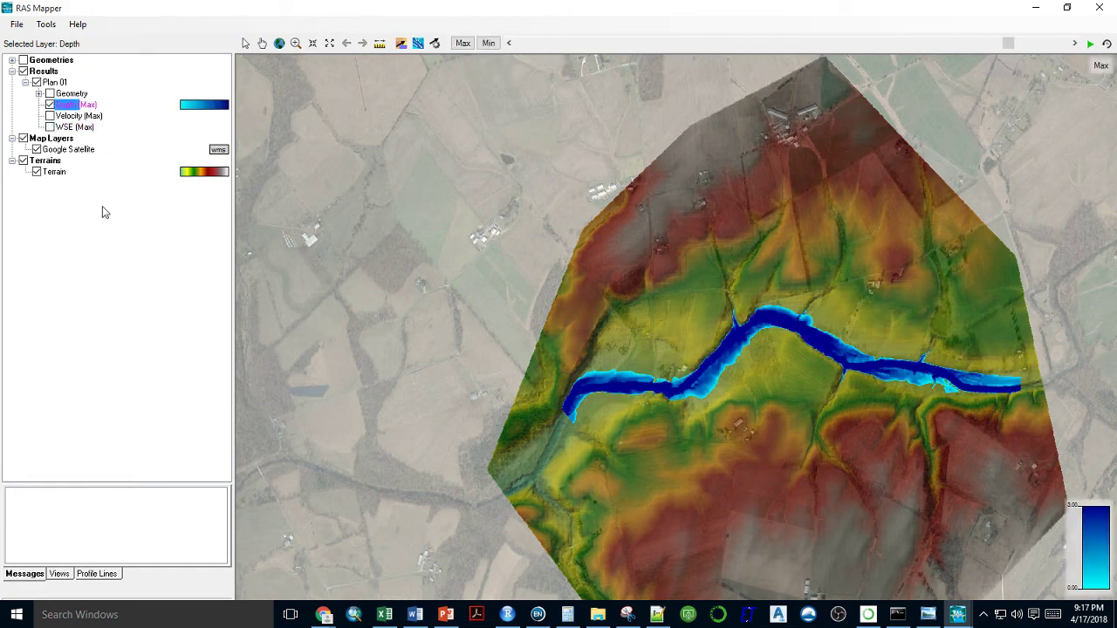
# - Turn off the Terrain layer, close RAS Mapper, and shift the main HEC-RAS window left
pyautogui.click(36, 172)
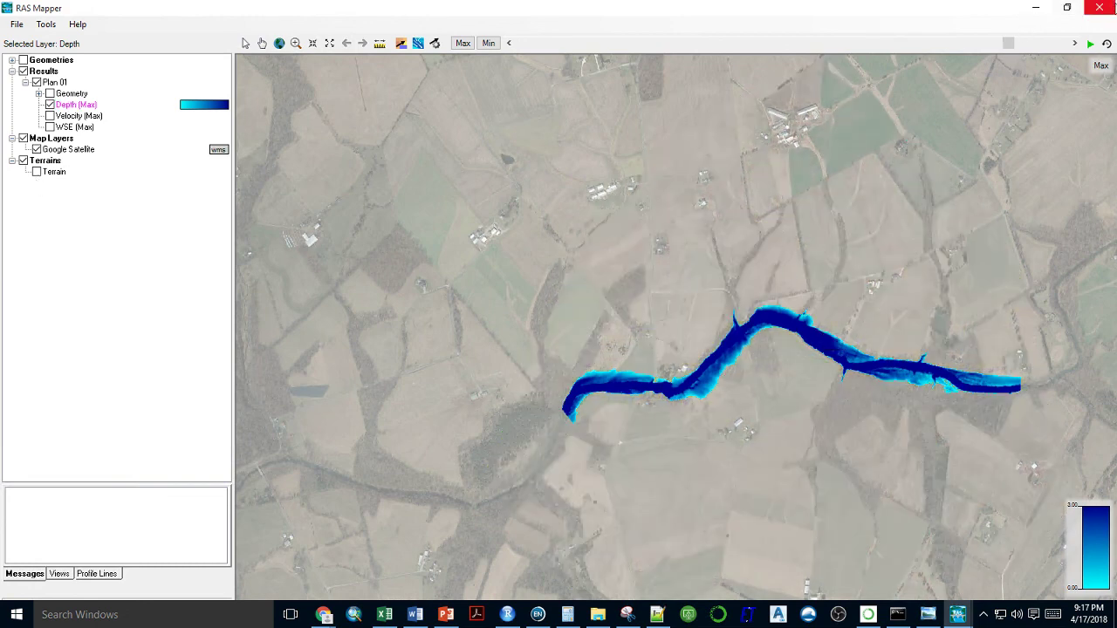
pyautogui.click(1099, 8)
pyautogui.moveTo(988, 120); pyautogui.dragTo(627, 136)
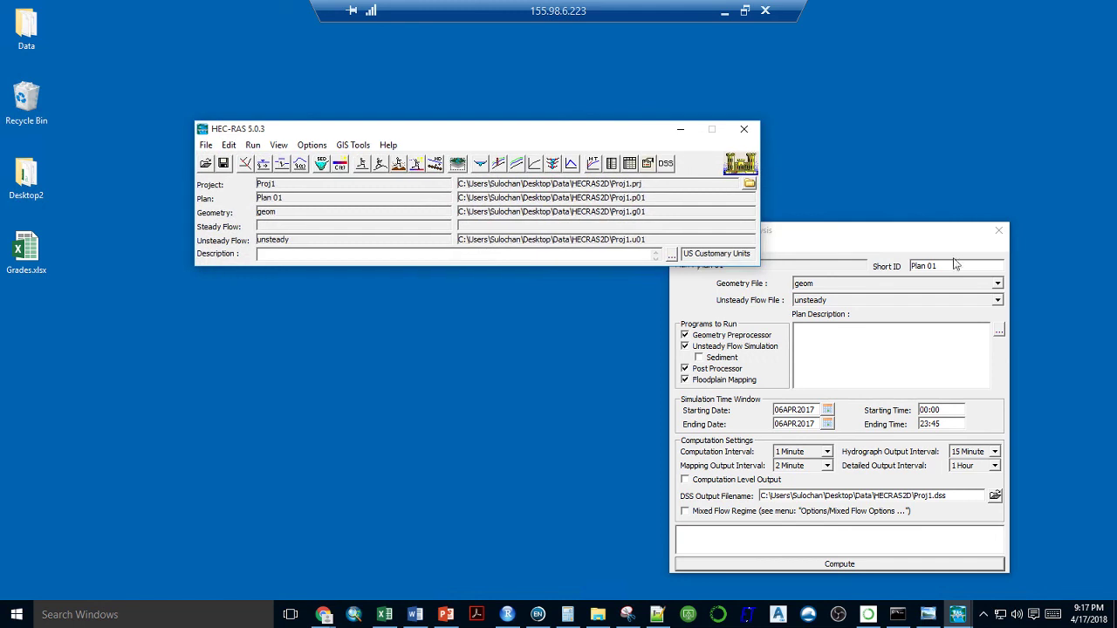